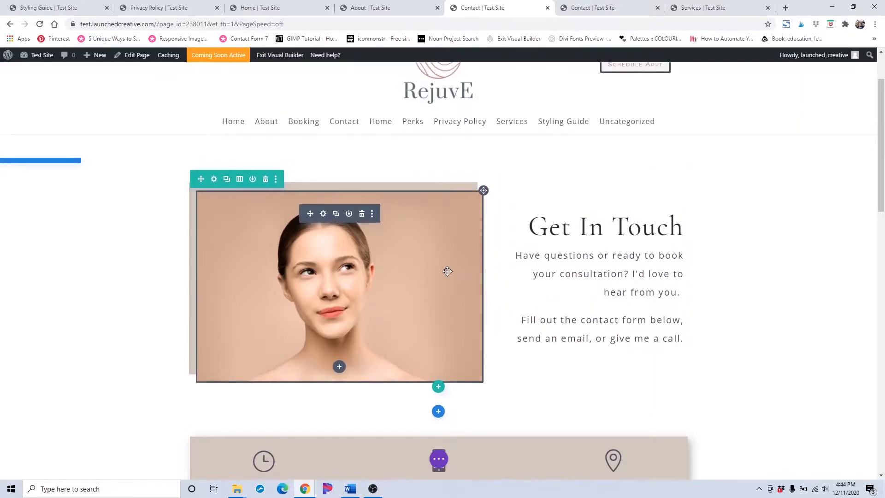
- Set the portrait image's box shadow color to the saved swatch #d3c1c3 and save the image settings
scroll(447, 271, "down", 1)
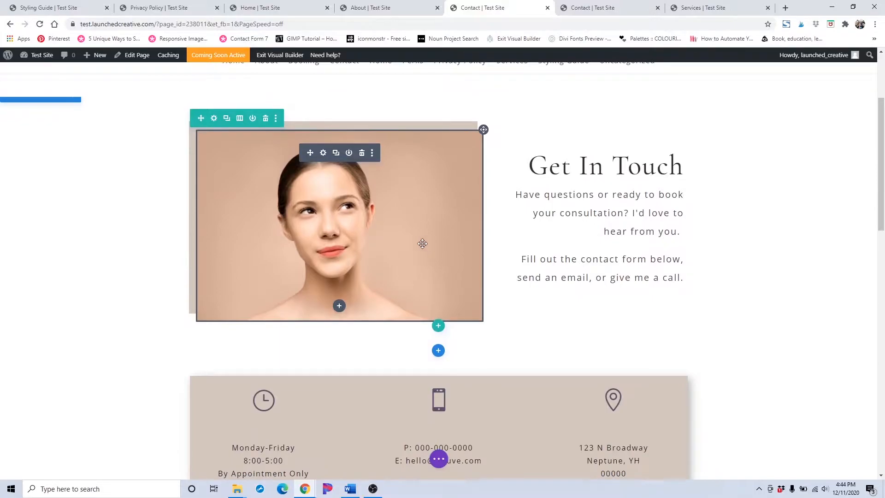
left_click(323, 153)
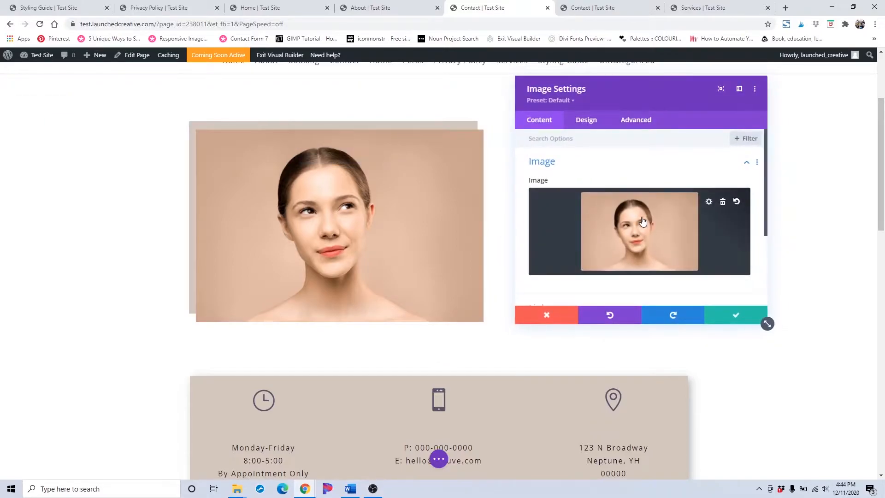
left_click(628, 235)
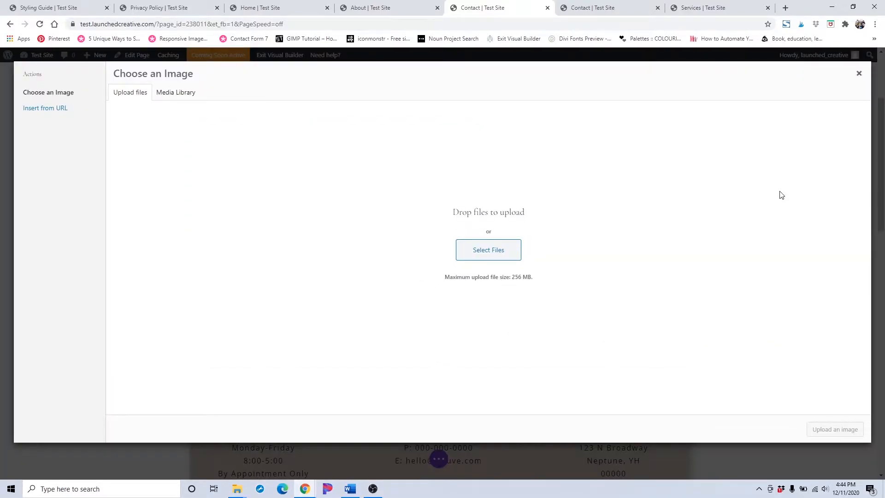
left_click(859, 73)
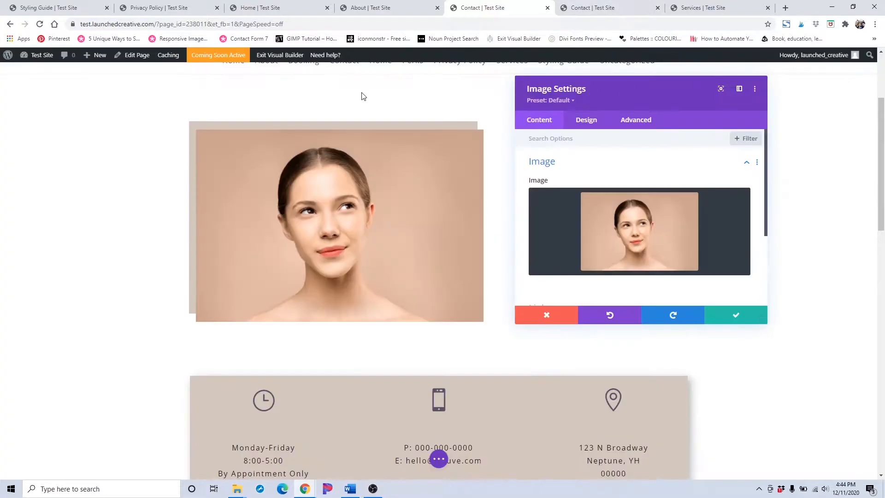
left_click(600, 120)
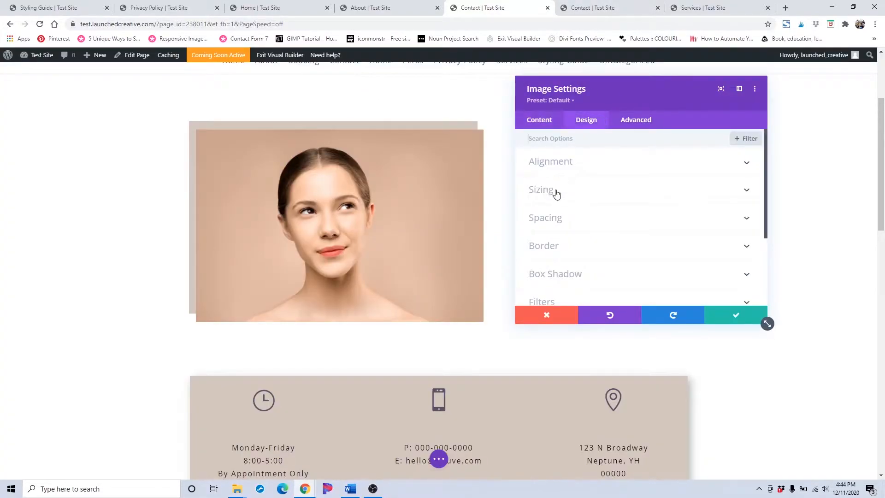
left_click(556, 274)
scroll(596, 248, "down", 4)
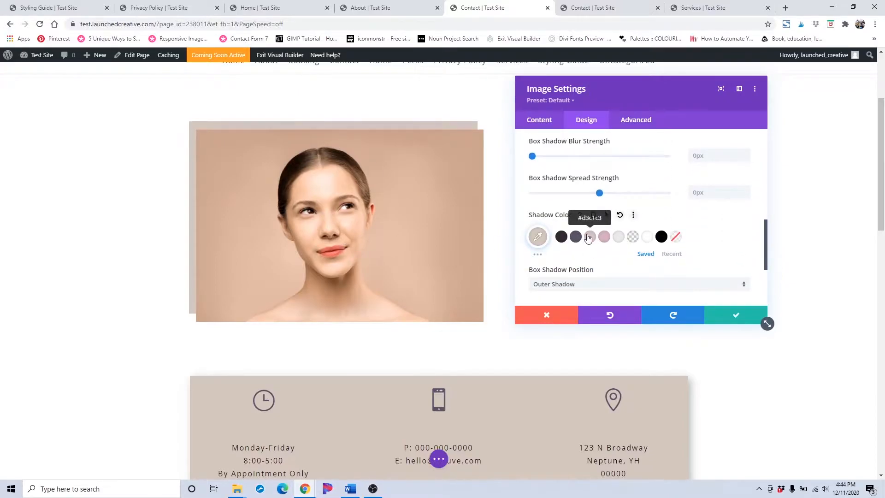
left_click(744, 319)
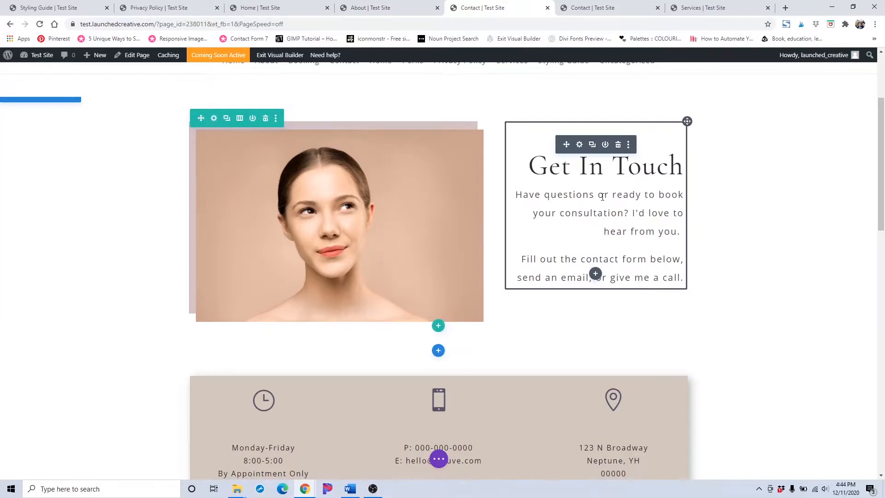
- Change the title text color of the Hours blurb to the saved slate swatch #575366
scroll(600, 196, "down", 4)
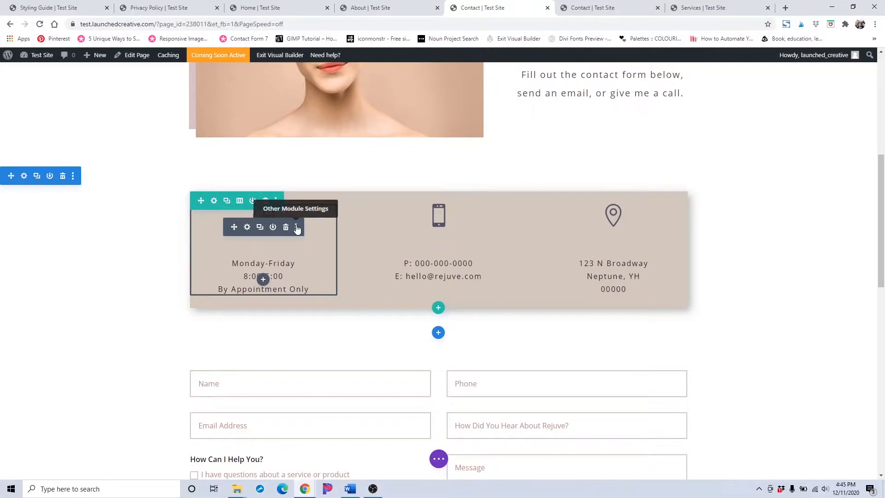
left_click(248, 227)
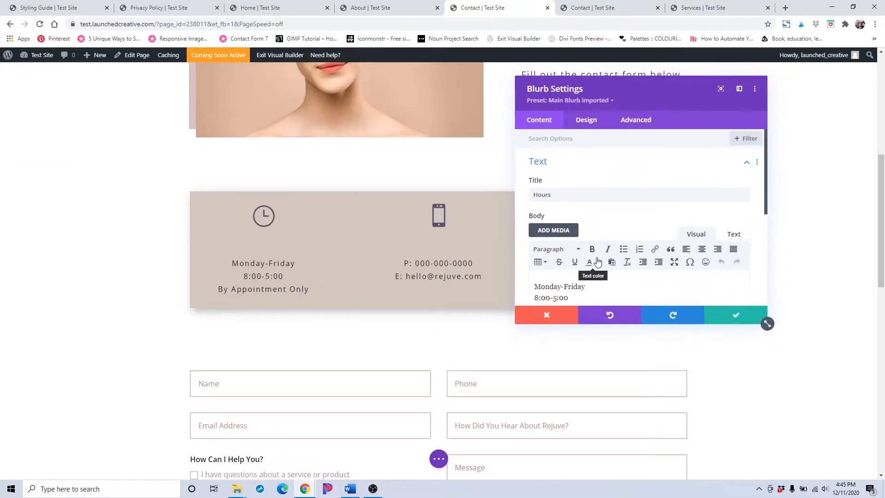
scroll(593, 258, "down", 5)
left_click(578, 121)
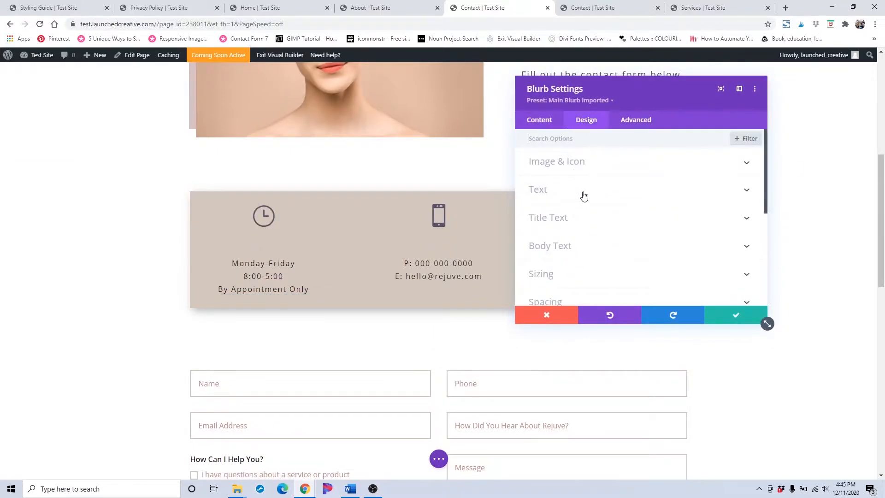
left_click(579, 218)
scroll(579, 219, "down", 3)
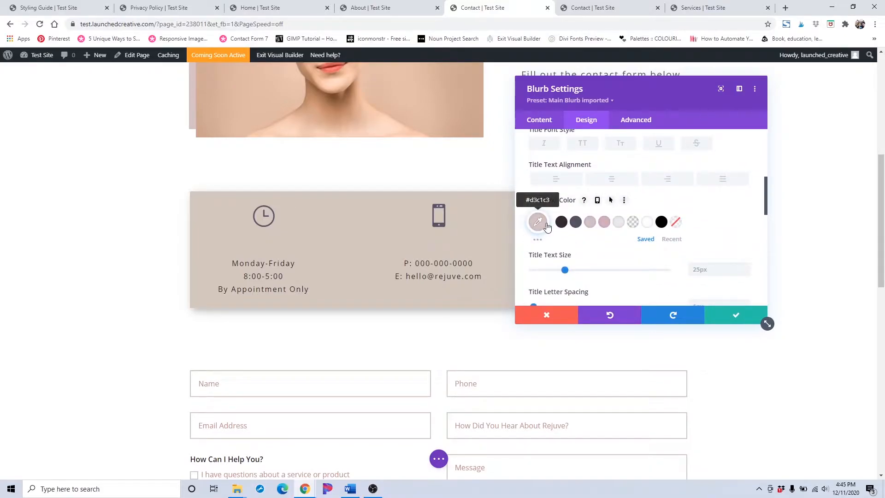
left_click(575, 223)
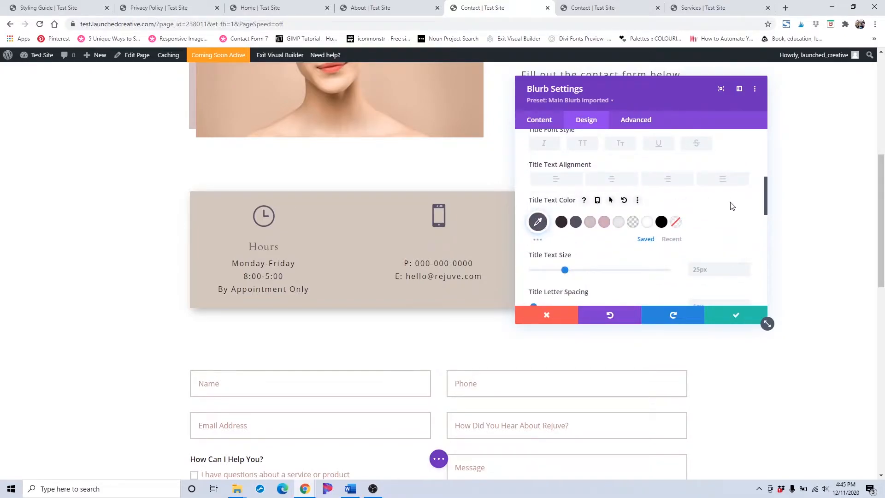
left_click(637, 201)
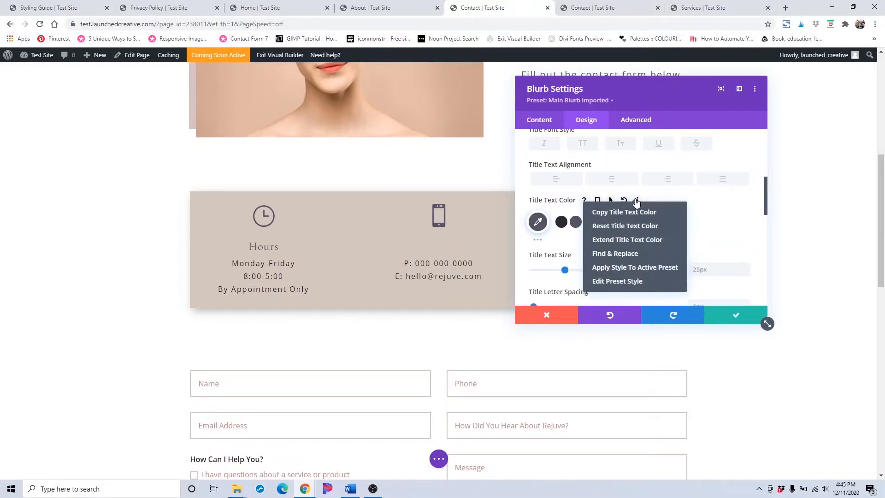
left_click(633, 242)
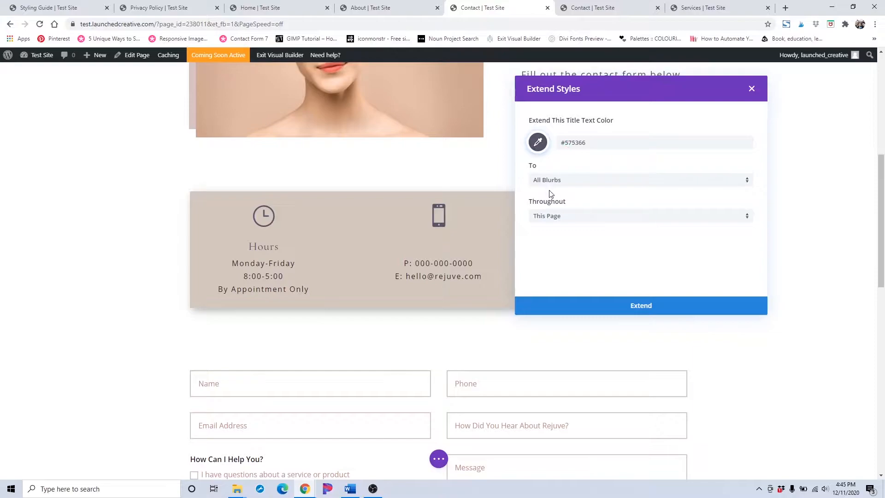
left_click(556, 217)
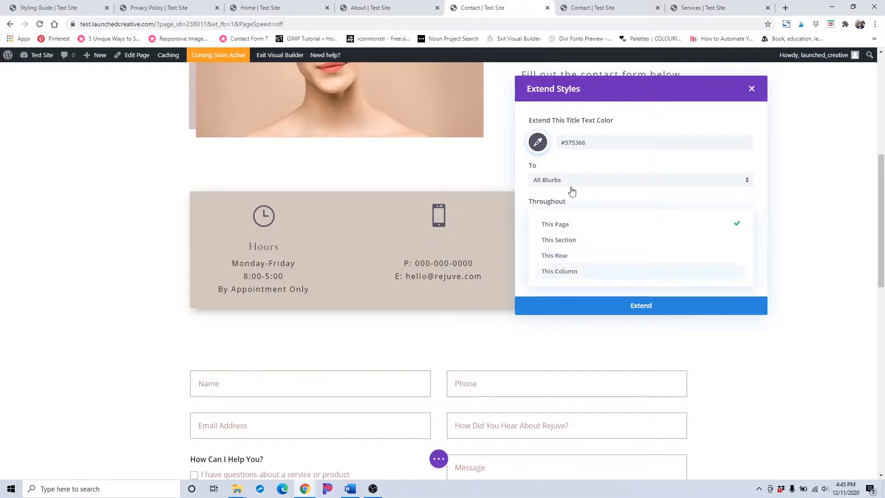
left_click(607, 87)
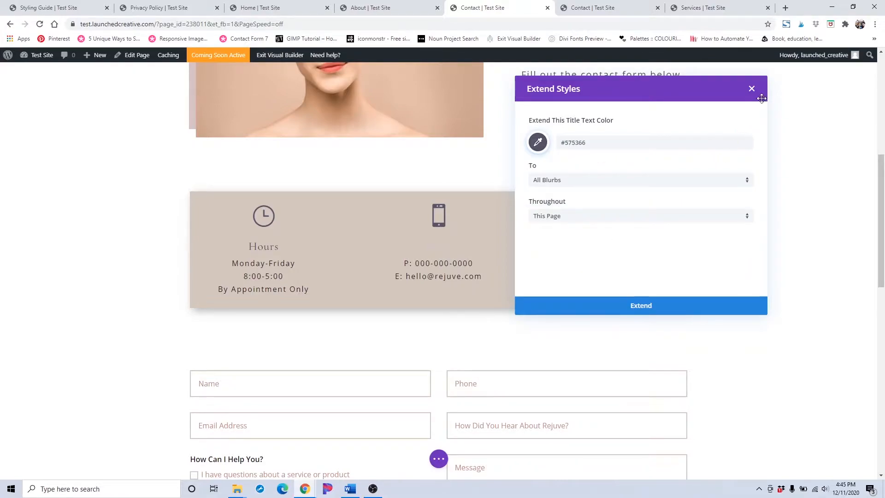
left_click(751, 89)
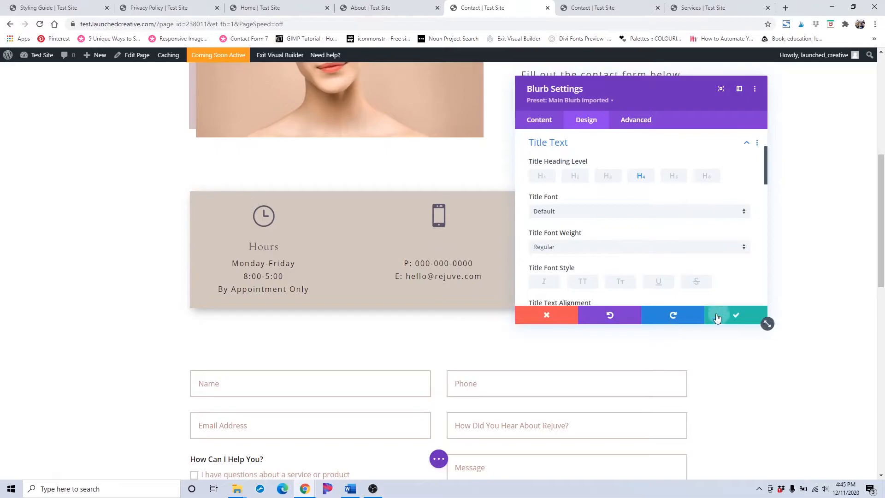
- Save the Hours blurb's settings and look over the contact info row, contact form and testimonial section
left_click(765, 320)
mouse_move(276, 193)
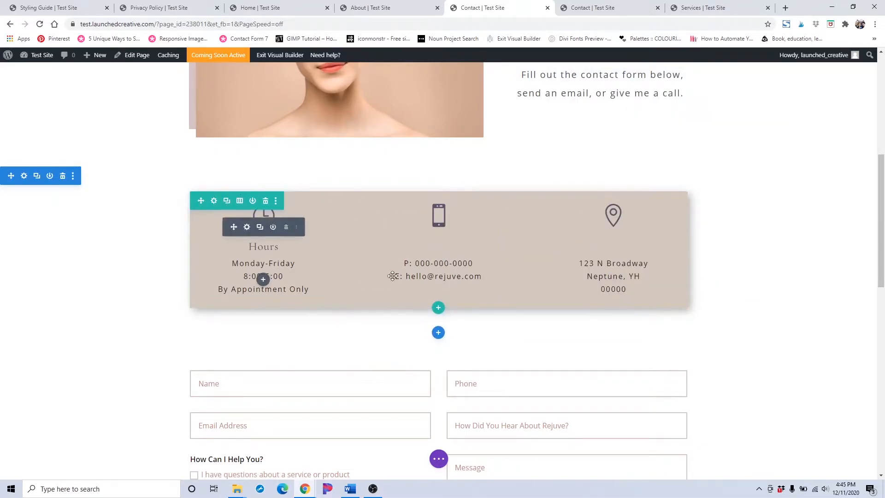
mouse_move(423, 256)
scroll(442, 250, "down", 8)
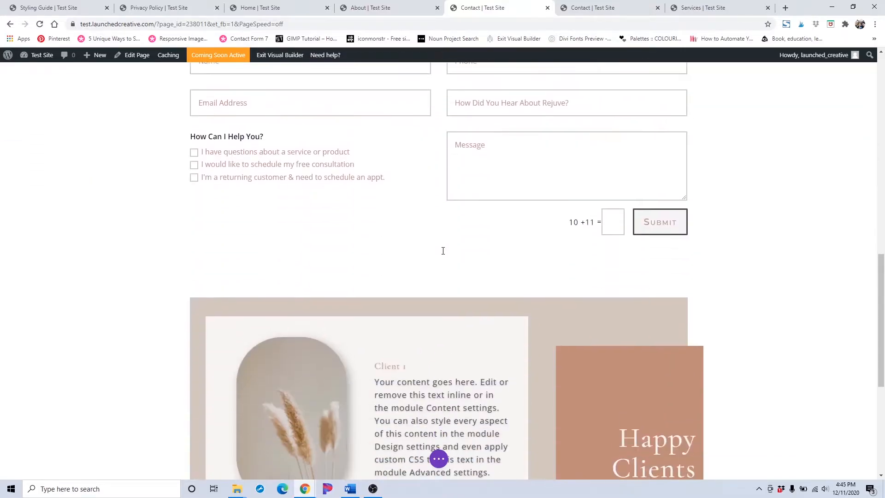
scroll(443, 250, "up", 6)
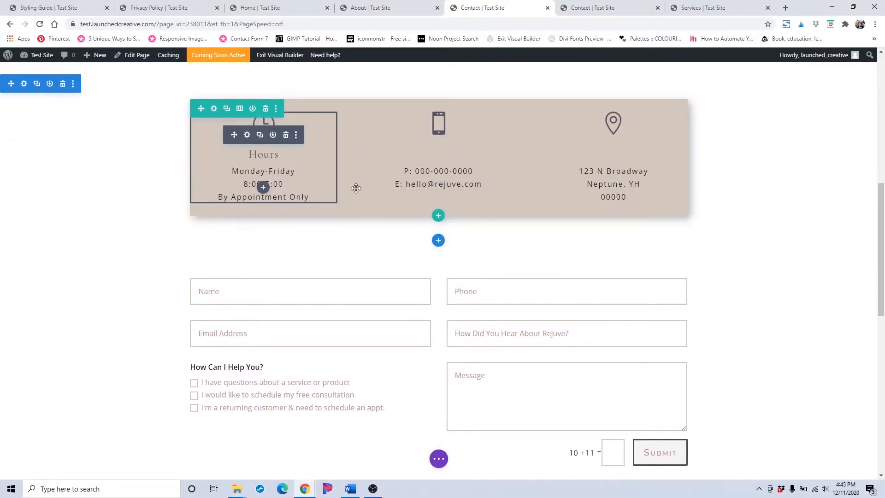
scroll(352, 208, "down", 7)
scroll(266, 253, "up", 10)
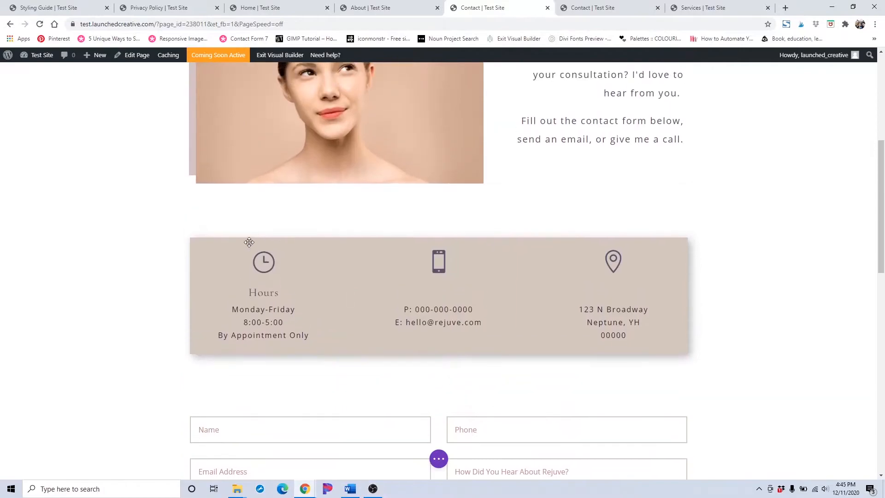
- Find and replace the contact info row's background color with #d3c1c3 throughout this page, and save the row settings
left_click(213, 247)
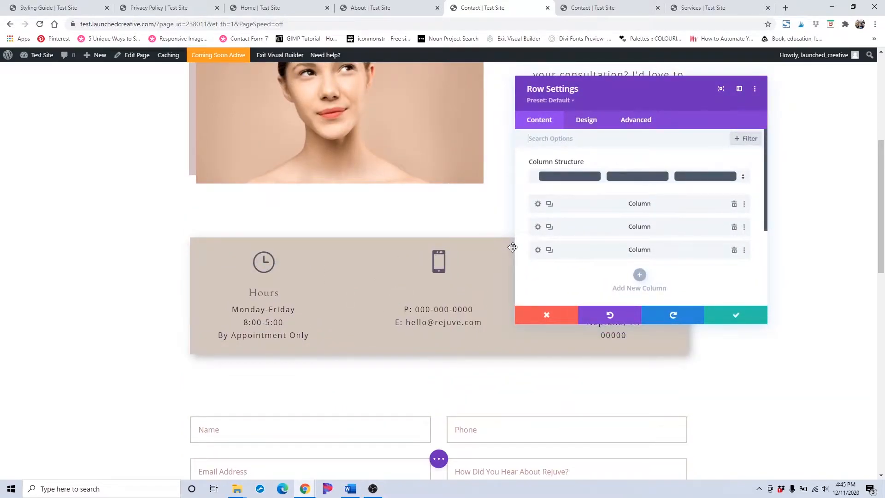
scroll(576, 236, "down", 3)
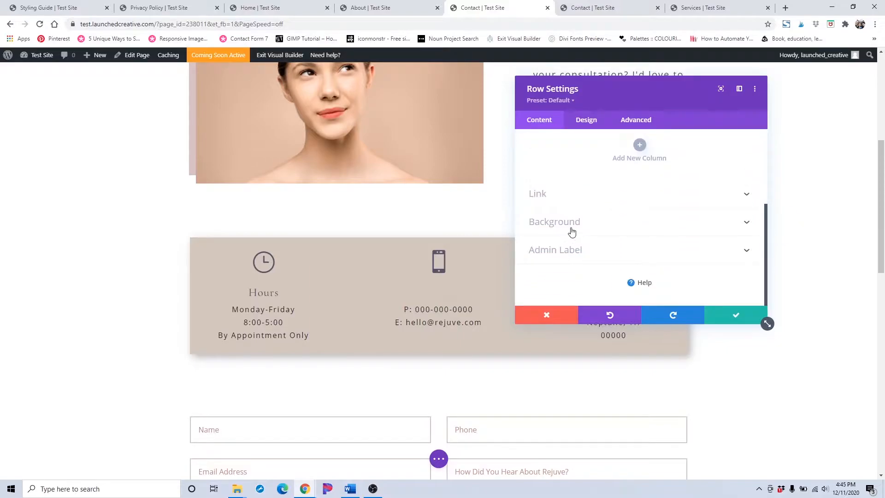
scroll(273, 336, "down", 7)
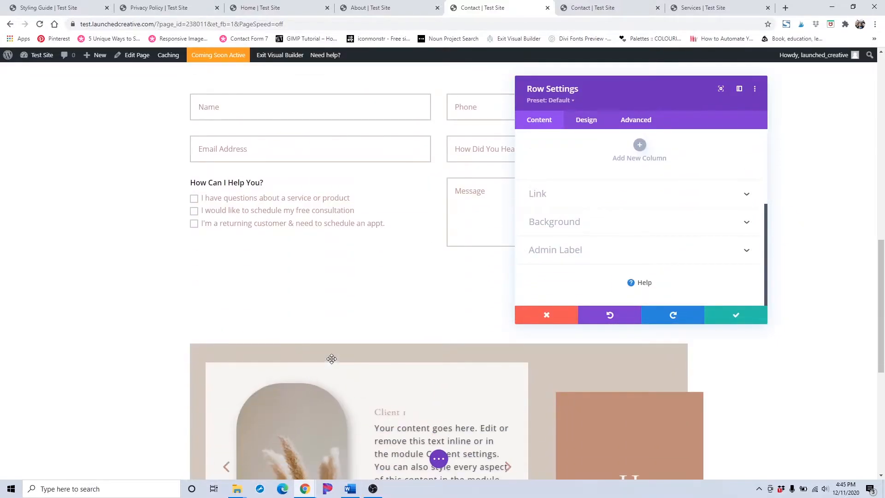
scroll(331, 358, "up", 5)
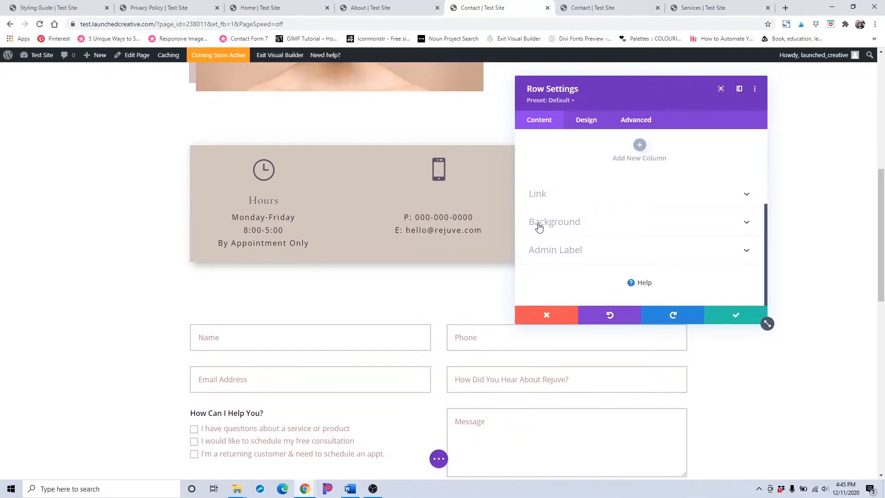
left_click(539, 227)
right_click(559, 205)
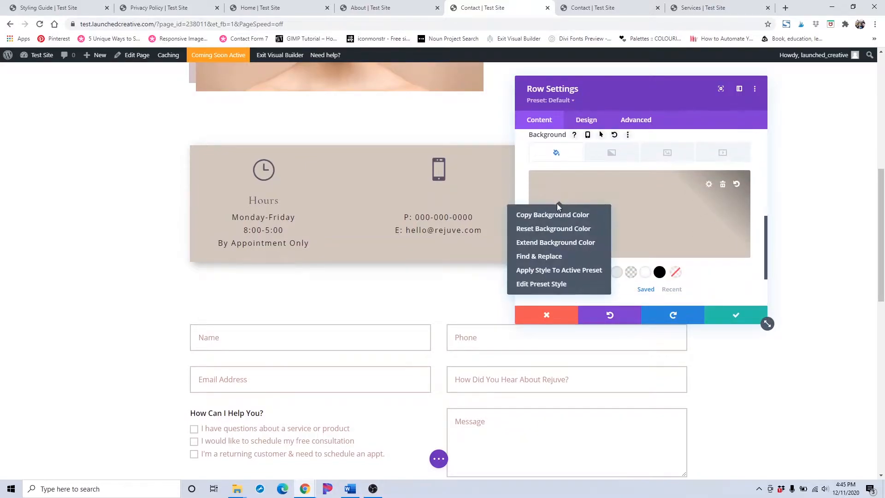
left_click(541, 256)
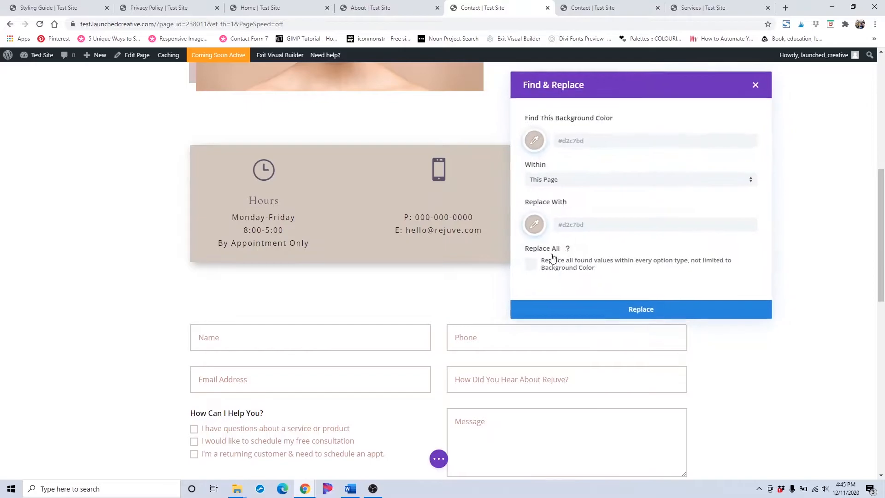
left_click(538, 220)
scroll(568, 245, "down", 1)
left_click(610, 259)
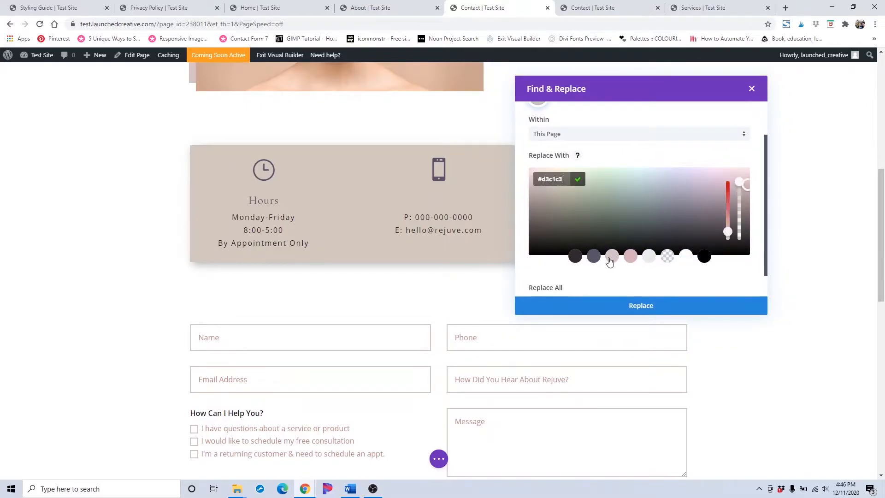
left_click(634, 306)
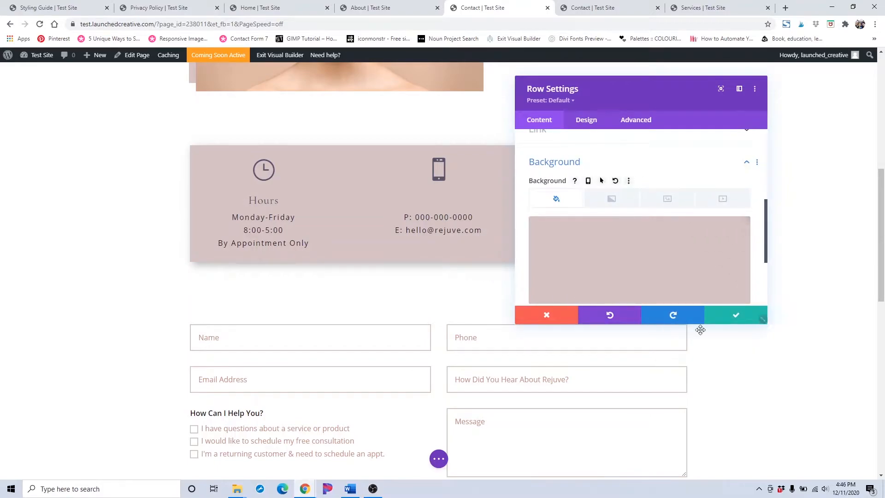
left_click(728, 319)
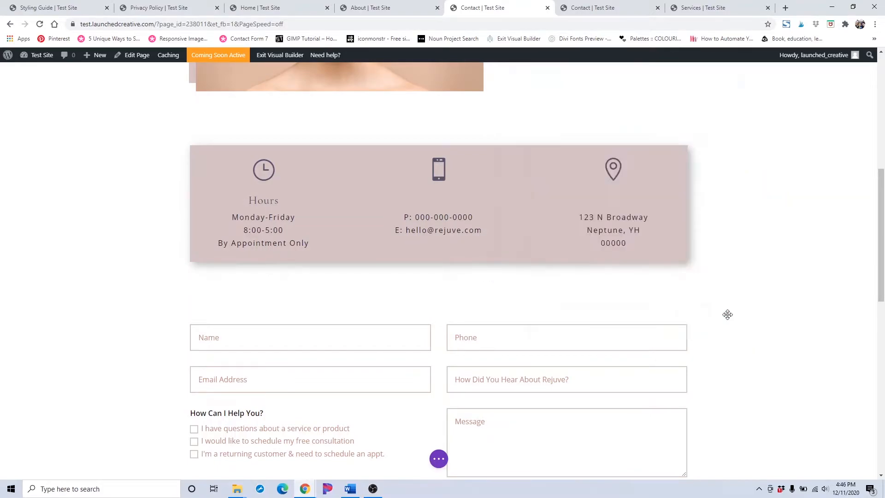
- Change the title text color of the Hours blurb to the saved dark swatch #32292f
scroll(286, 228, "down", 2)
scroll(302, 227, "down", 6)
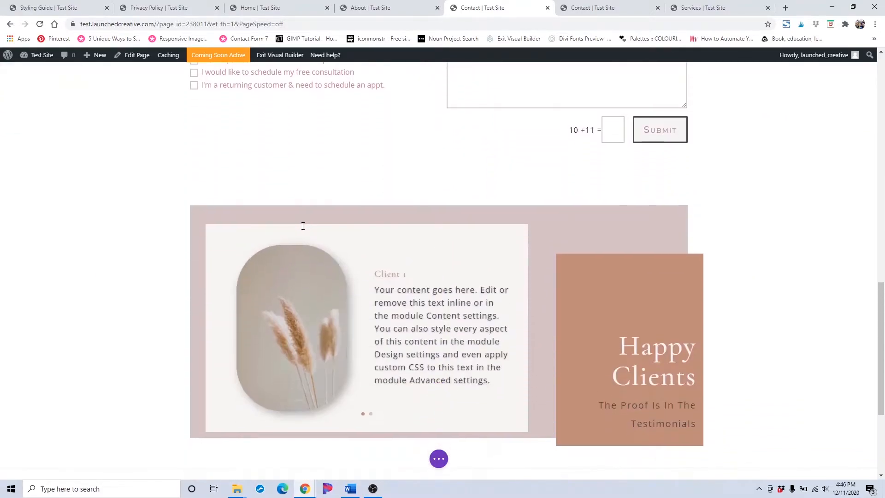
scroll(571, 241, "up", 6)
scroll(274, 139, "up", 1)
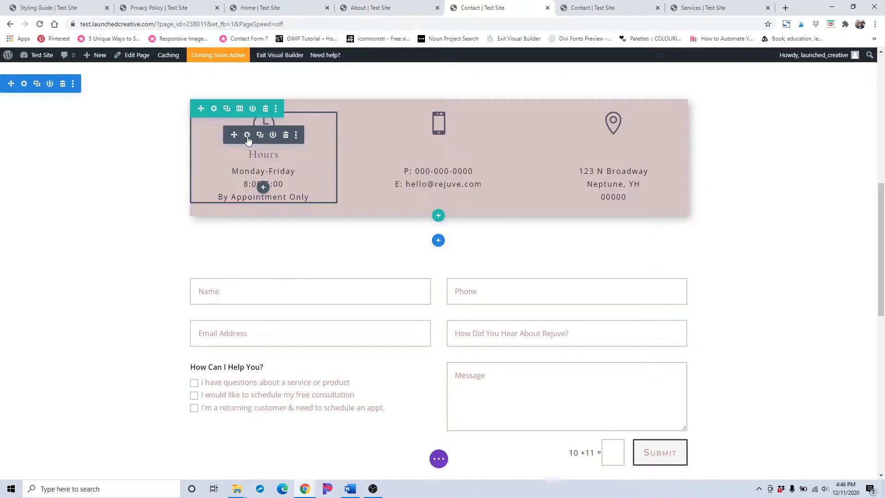
left_click(247, 135)
left_click(572, 122)
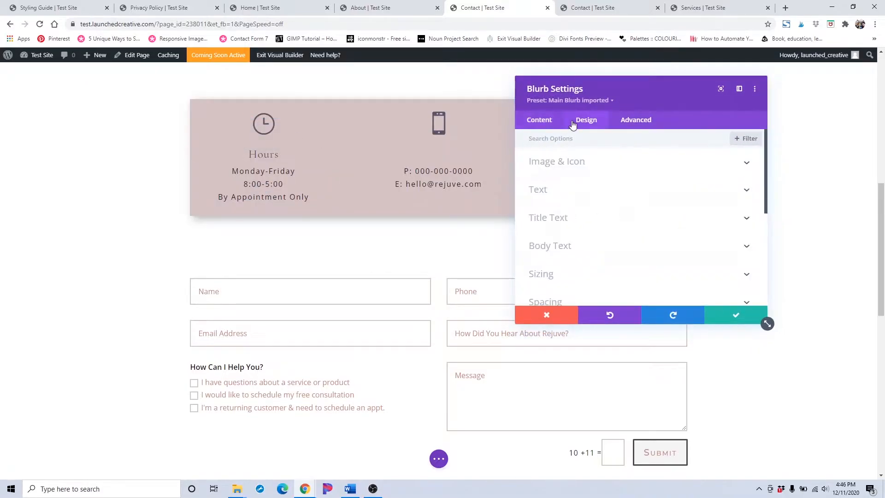
scroll(588, 207, "down", 1)
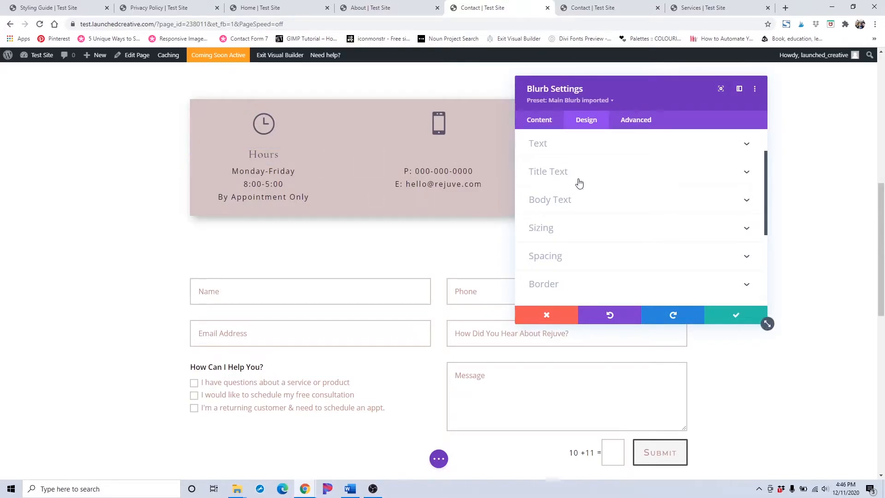
left_click(580, 178)
scroll(579, 181, "down", 4)
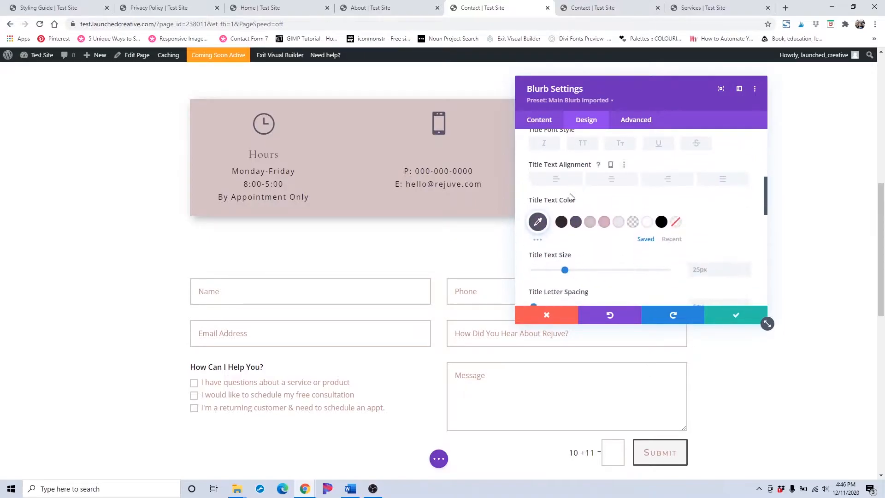
left_click(618, 223)
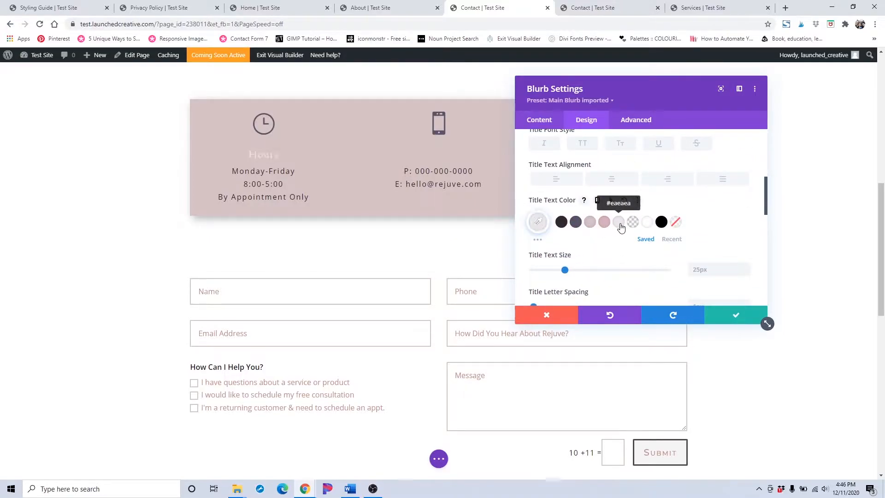
left_click(561, 222)
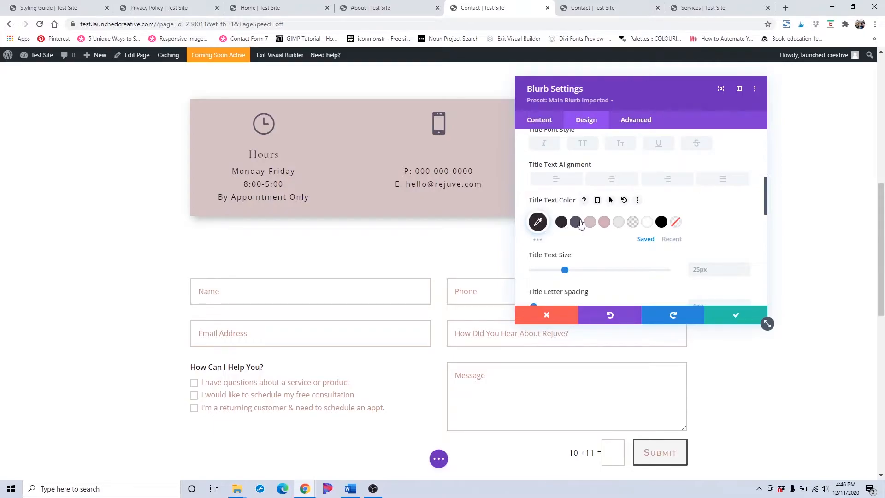
- Extend the Hours blurb's title text color to all blurbs throughout this row, and save the blurb settings
left_click(638, 200)
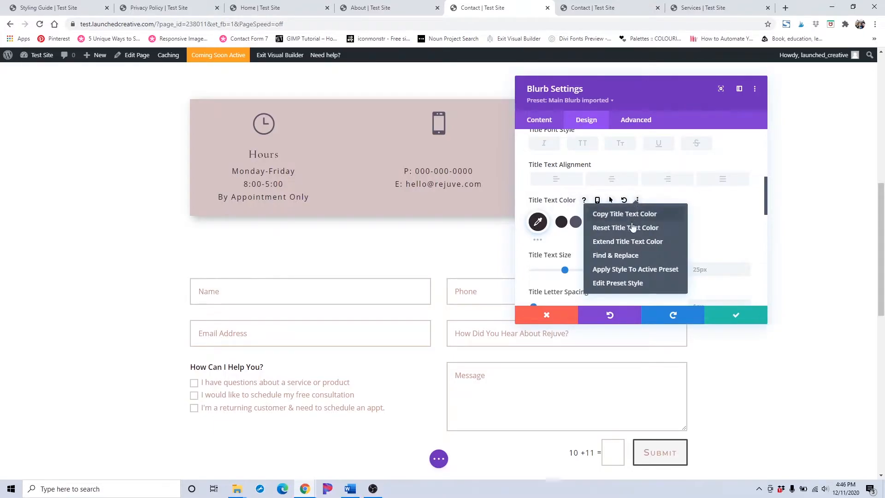
left_click(626, 242)
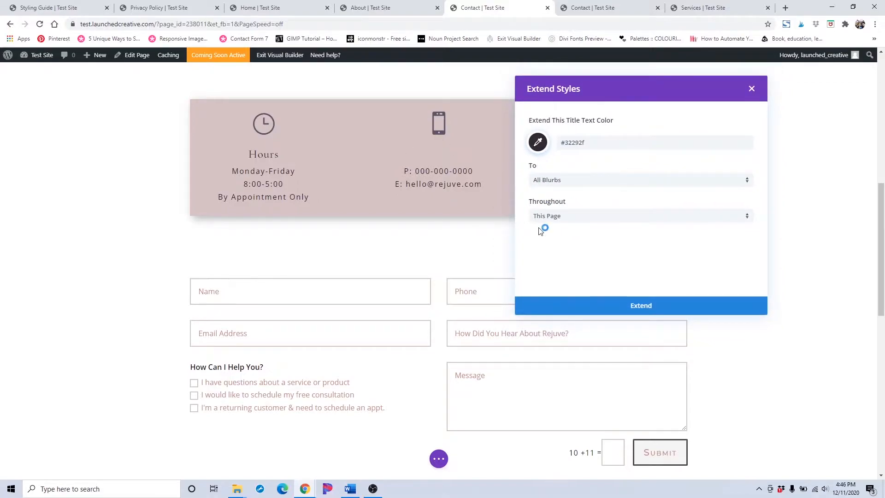
left_click(548, 217)
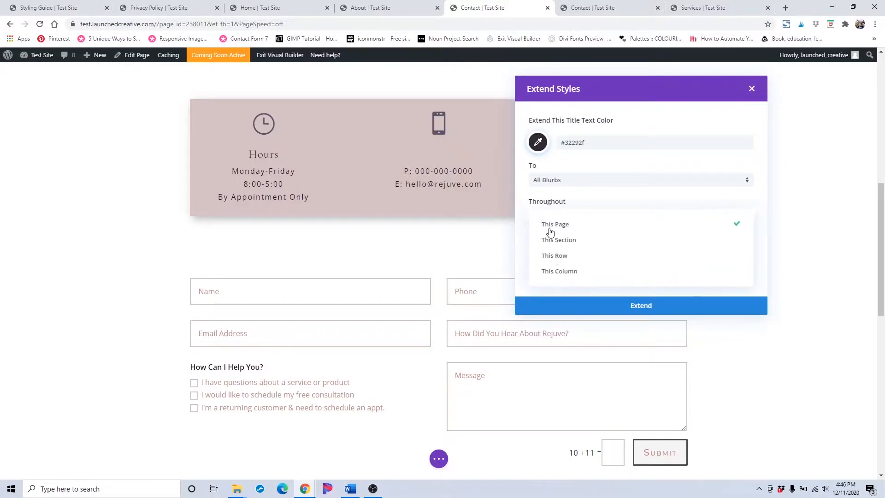
left_click(558, 255)
left_click(662, 307)
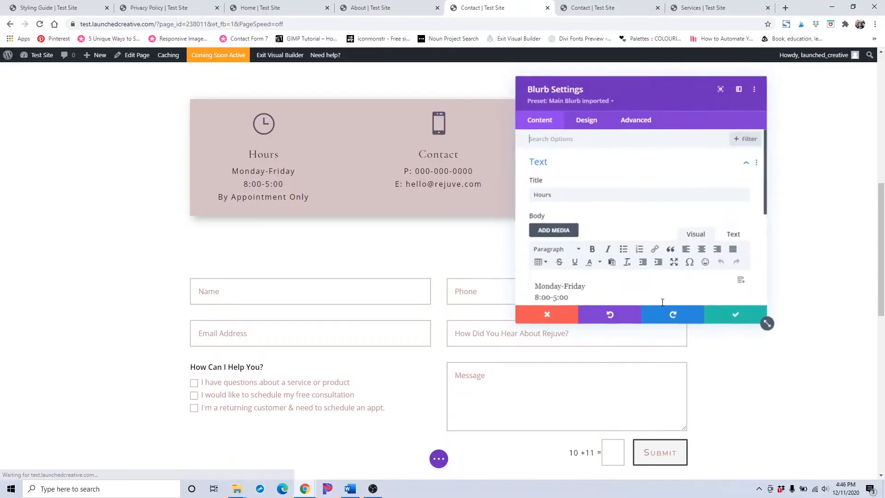
left_click(743, 311)
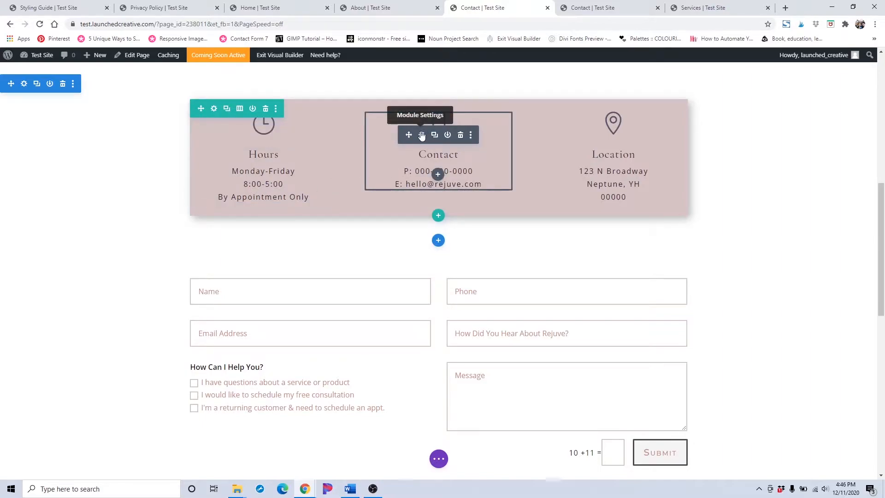
- Open the Contact blurb's settings to review its title and body content, and close them again
left_click(422, 135)
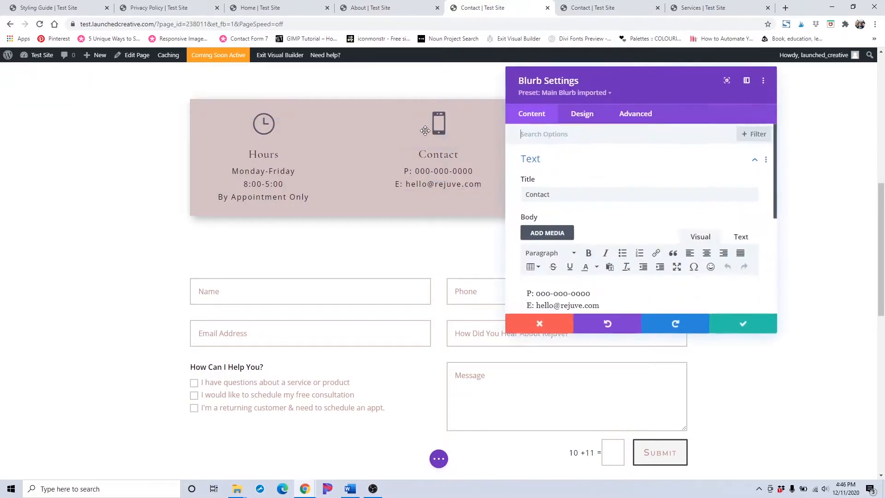
scroll(597, 284, "down", 1)
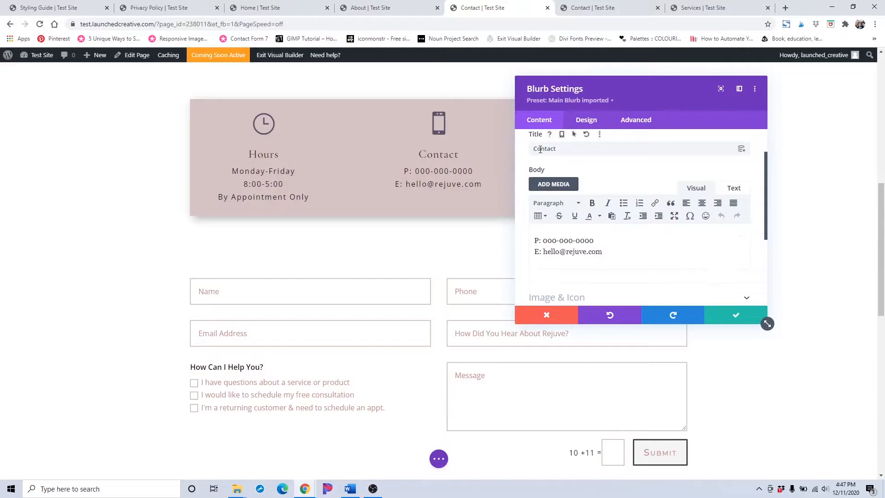
left_click(733, 314)
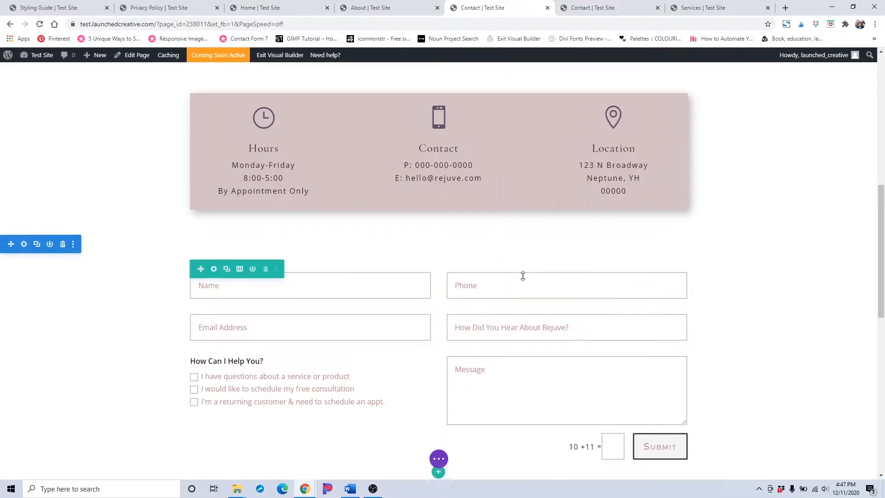
- Edit the contact form's preset so that the inputs border color is the saved slate swatch #575366
scroll(522, 276, "down", 2)
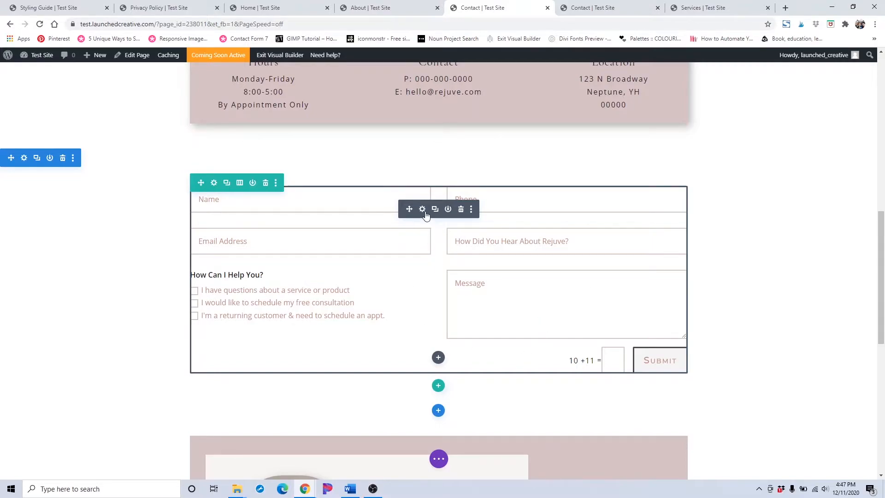
left_click(471, 210)
left_click(454, 360)
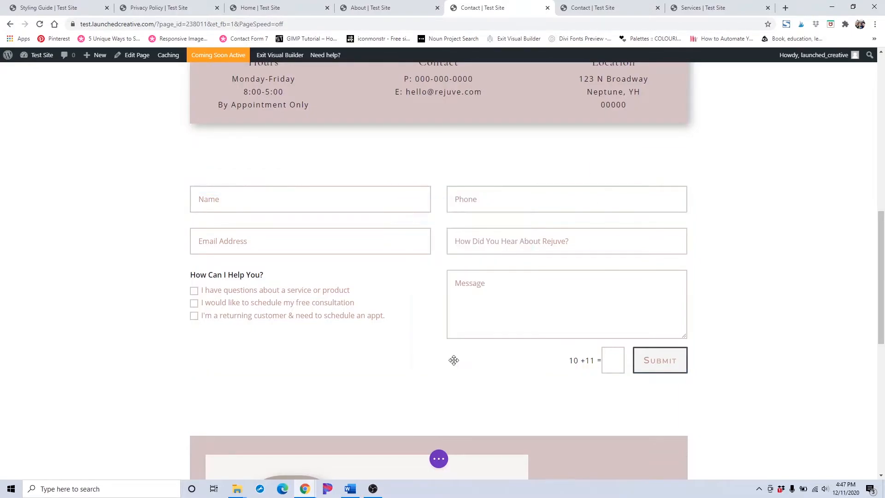
left_click(580, 125)
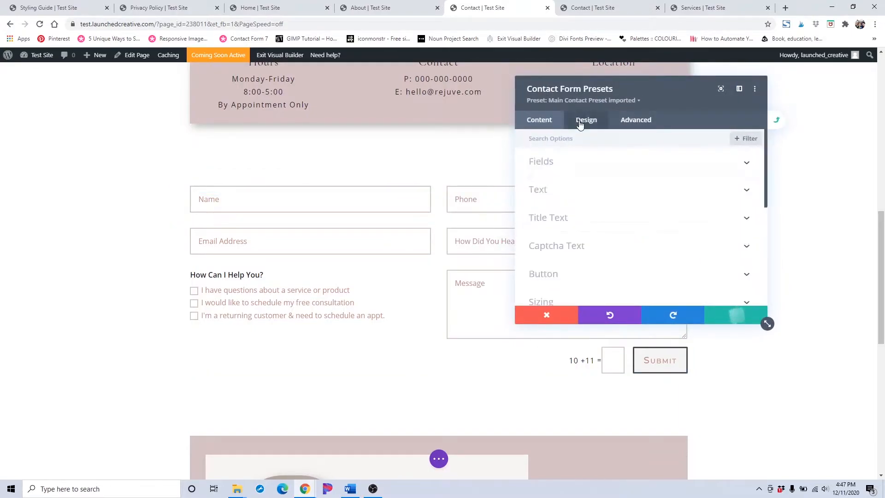
scroll(578, 203, "down", 3)
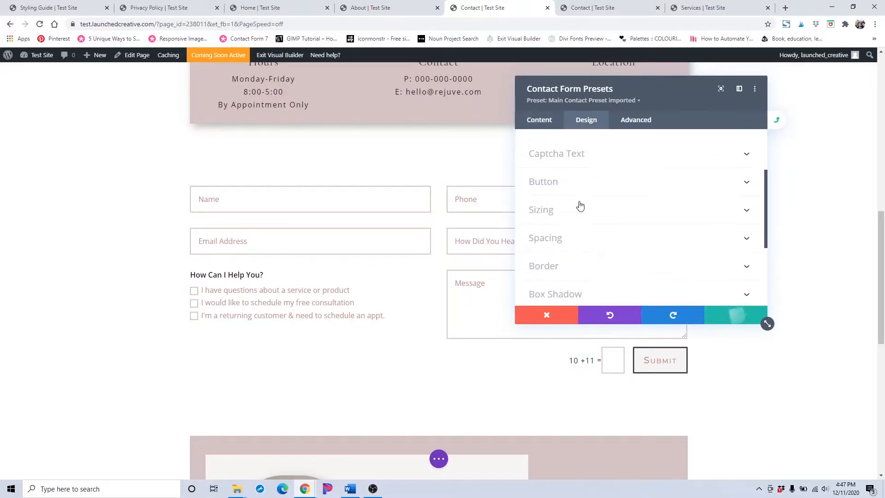
scroll(579, 205, "up", 3)
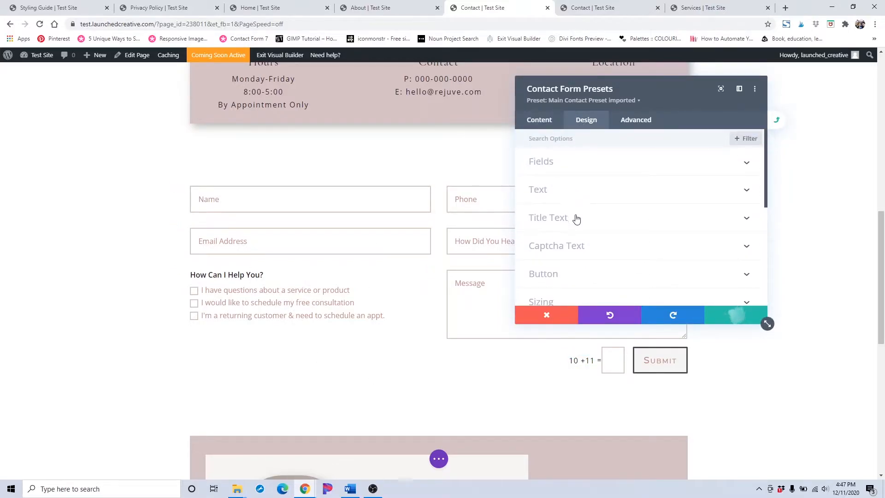
scroll(576, 219, "down", 5)
left_click(583, 185)
scroll(585, 198, "down", 2)
left_click(575, 261)
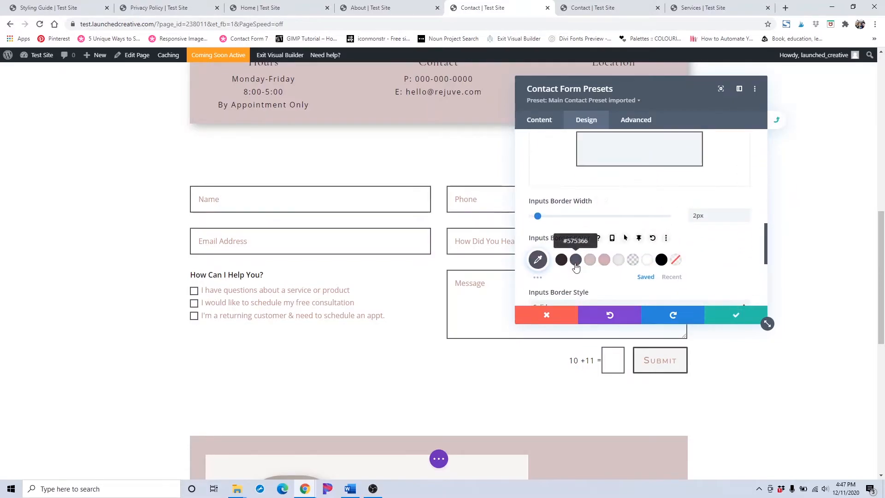
- Set the preset's fields text color to the saved pink swatch #d4afb9, and save the preset changes for the entire site
scroll(656, 245, "up", 5)
scroll(656, 245, "up", 3)
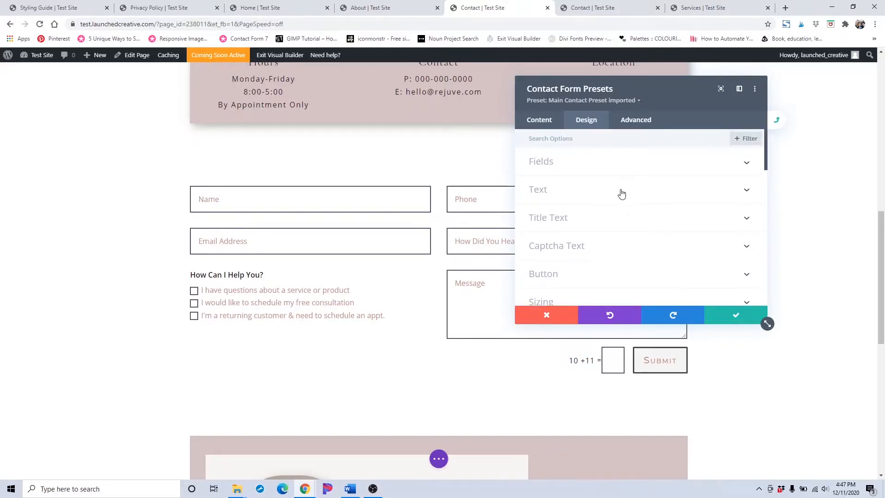
left_click(613, 166)
left_click(575, 214)
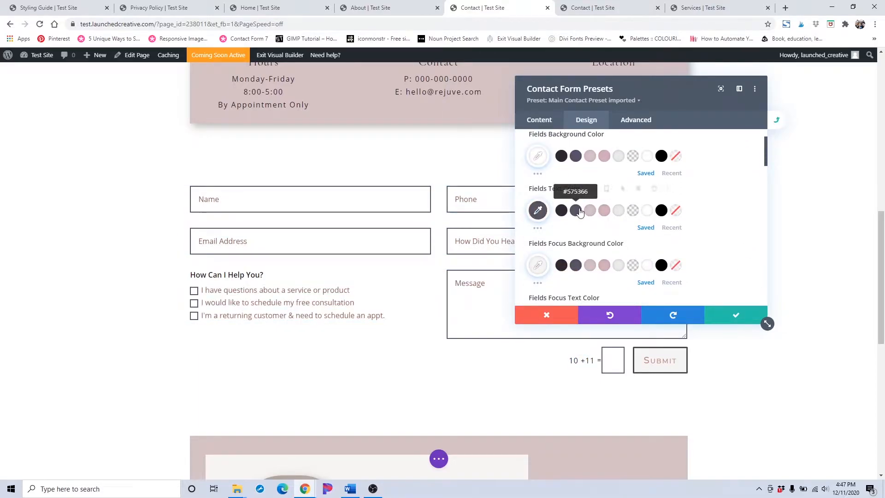
left_click(604, 215)
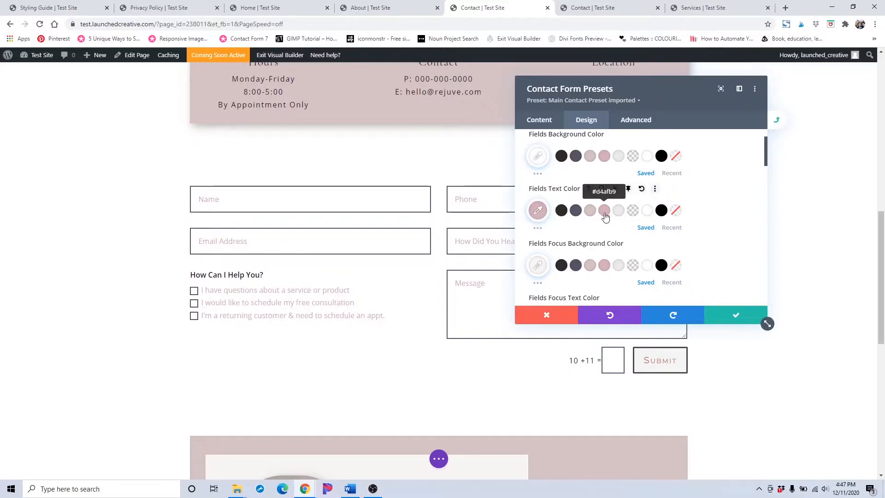
left_click(724, 321)
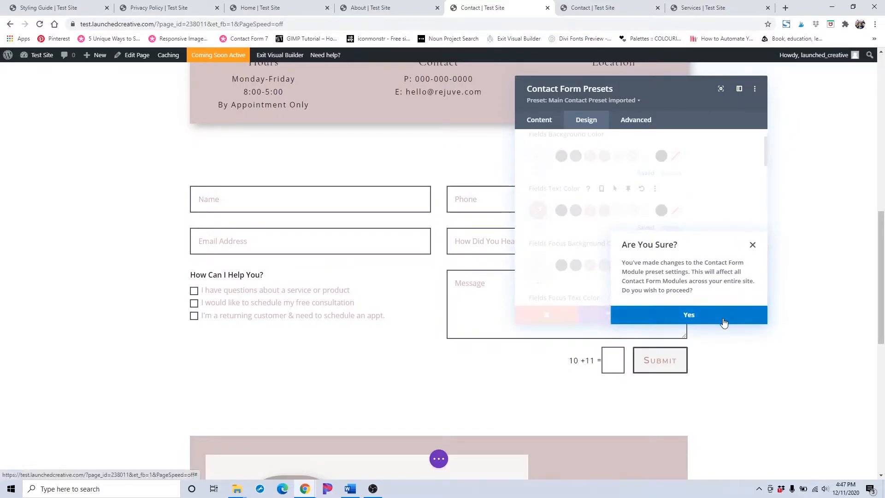
left_click(724, 321)
left_click(727, 317)
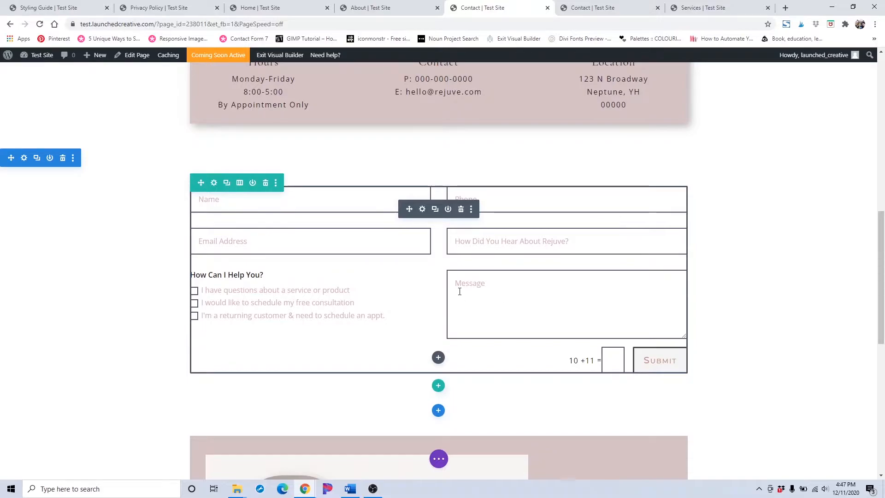
- Try deleting the phone field in the contact form's settings, and undo the deletion
left_click(423, 209)
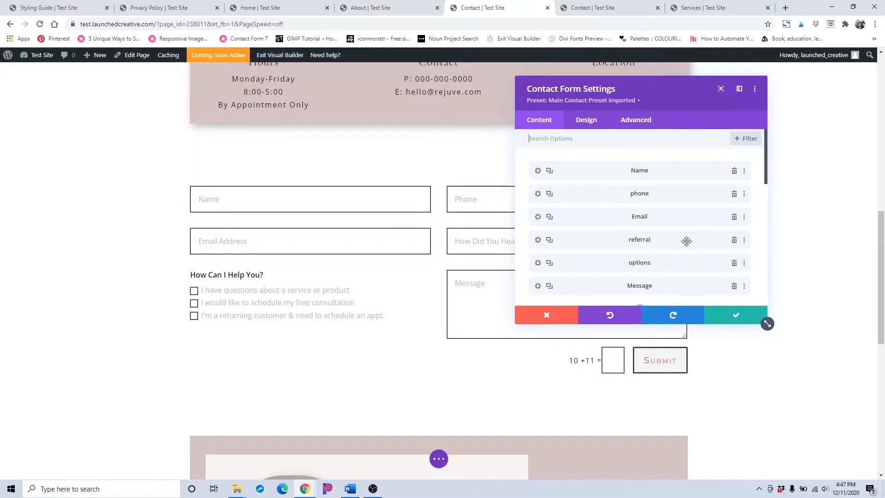
left_click(734, 194)
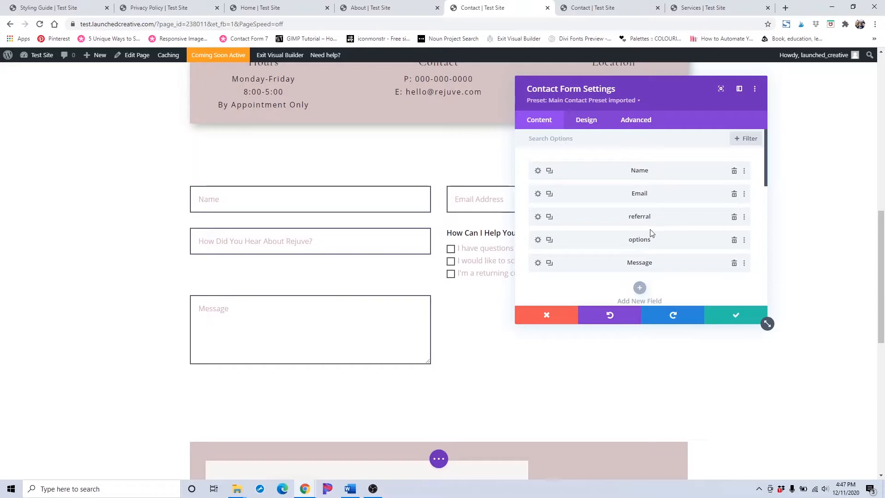
key("ctrl+z")
- Add a new field to the end of the contact form, after the Message field
scroll(650, 233, "down", 2)
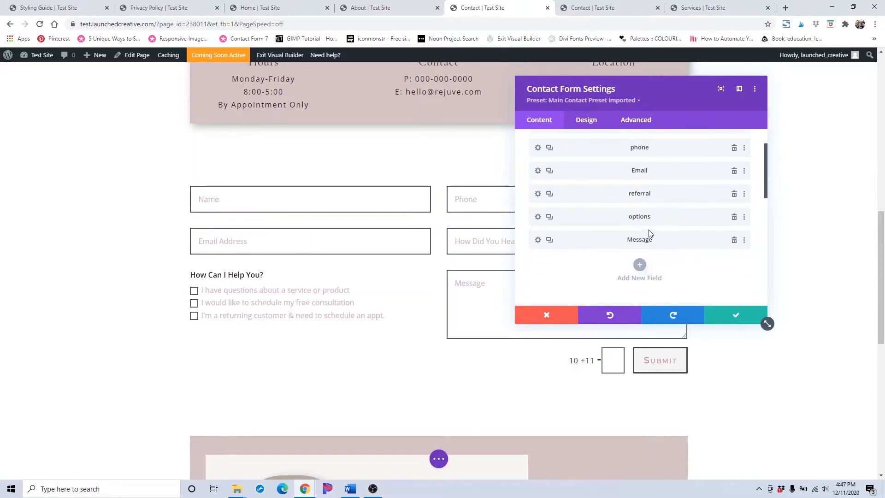
left_click(639, 220)
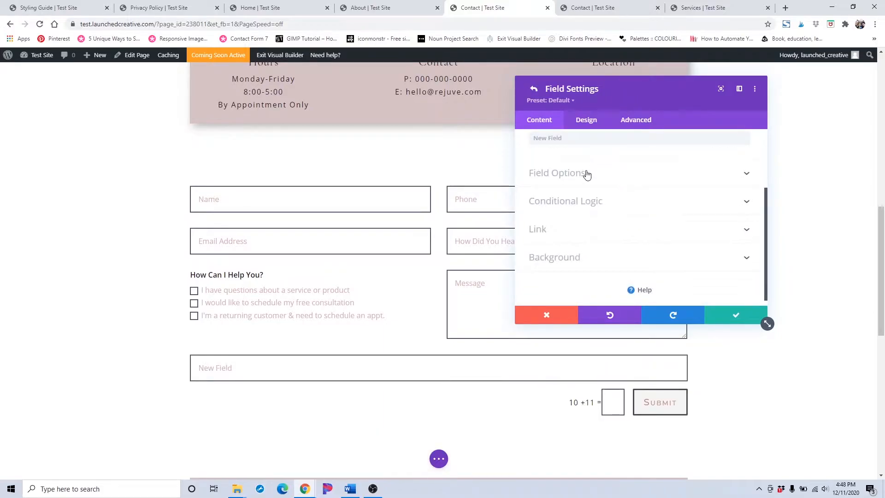
scroll(587, 174, "up", 3)
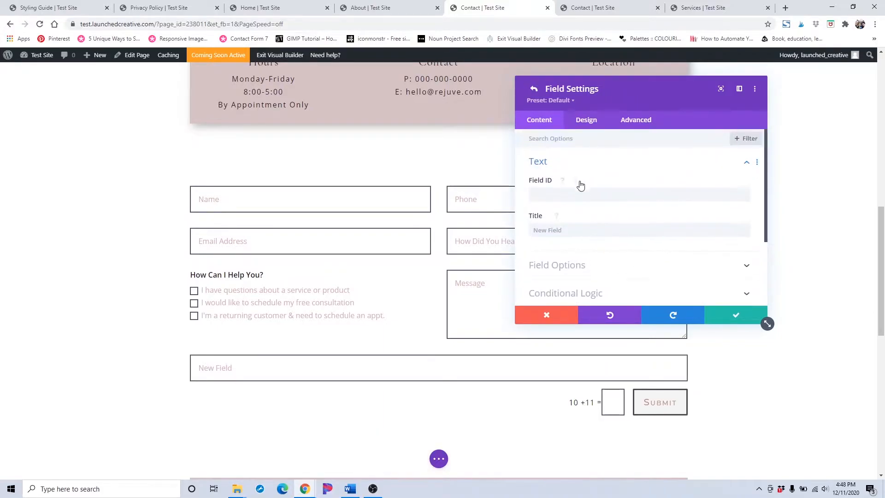
- Set the new field's ID to "products"
left_click(572, 193)
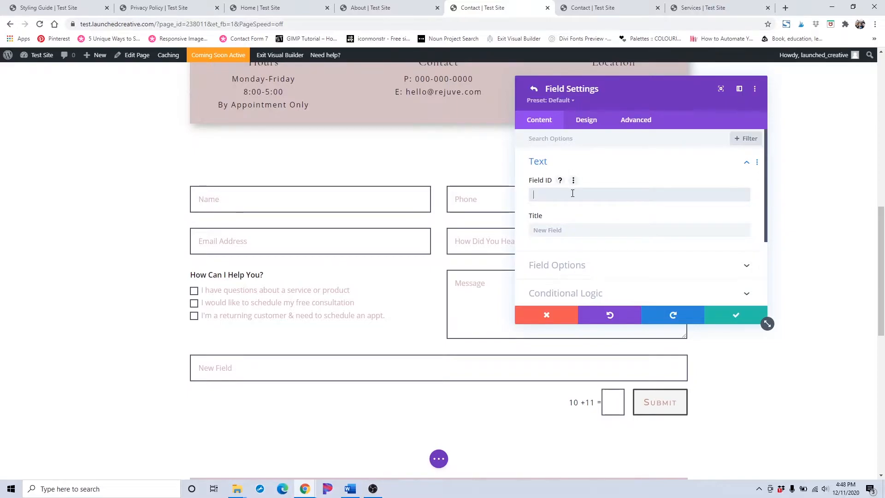
type("ssmes")
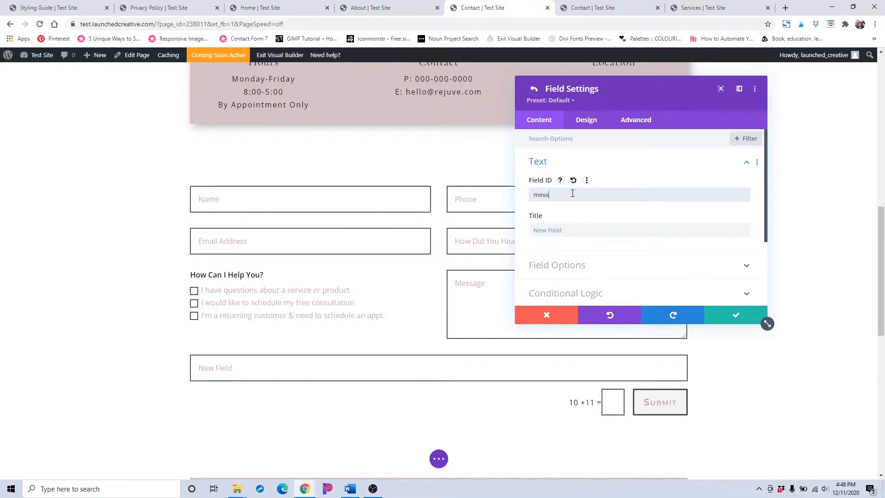
key("BackSpace")
key("BackSpace")
key("BackSpace")
key("BackSpace")
type("products")
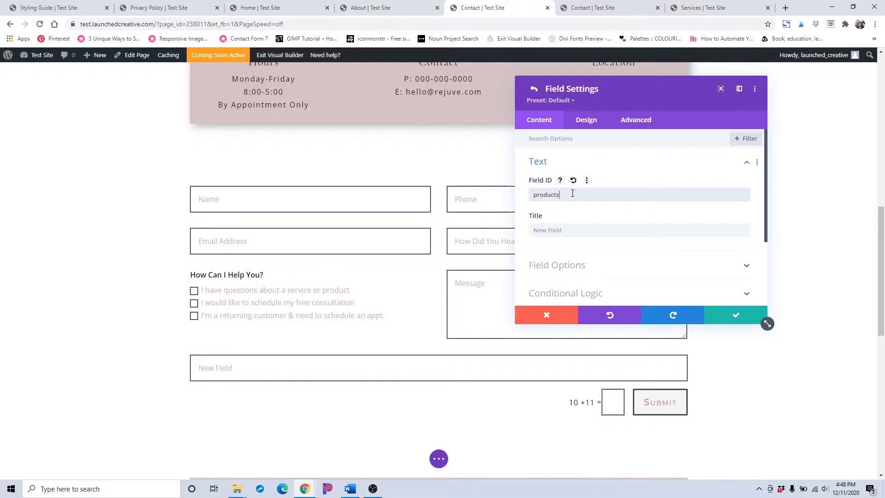
- Title the new field "What products are you interested in?"
left_click(562, 230)
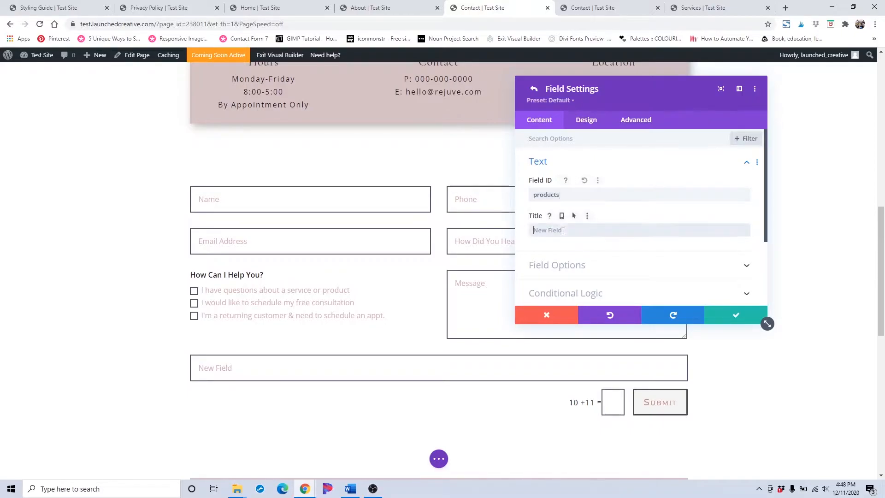
type("Pro")
key("BackSpace")
key("BackSpace")
type("WHat products are you interested in?")
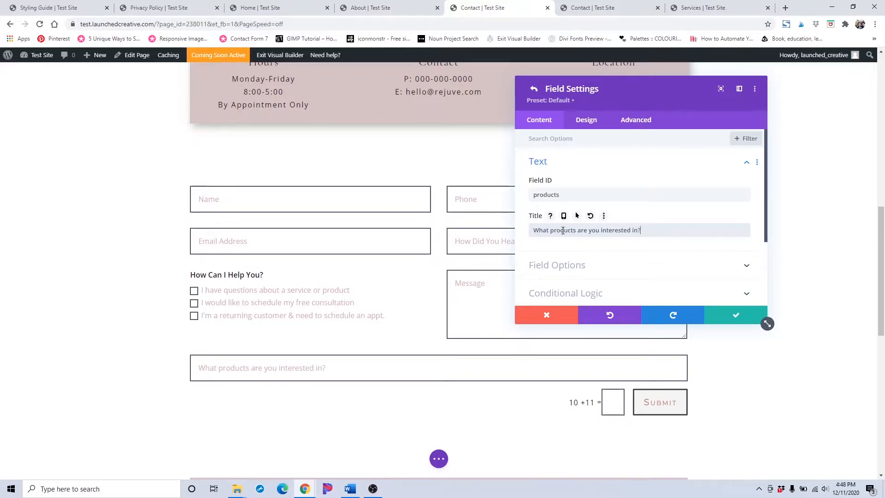
- Change the products field's type to Checkboxes, then add an extra empty option and delete it again
scroll(563, 231, "down", 1)
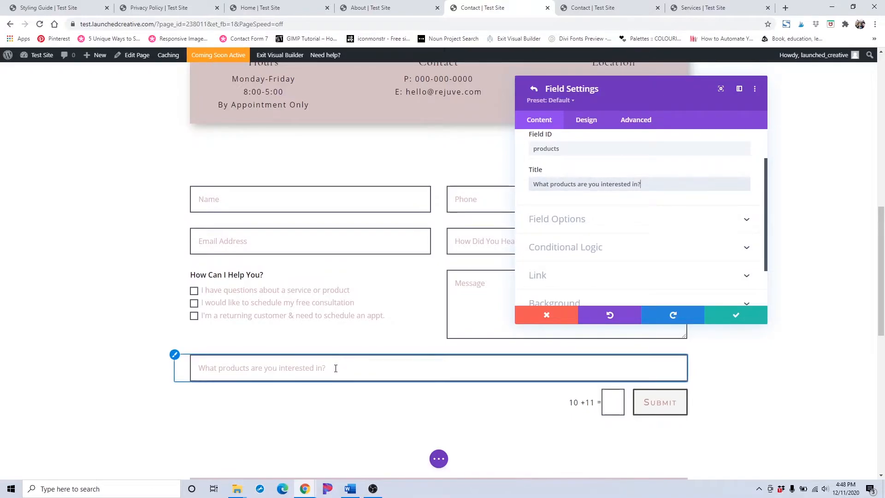
left_click(551, 220)
scroll(553, 222, "down", 1)
scroll(572, 198, "up", 1)
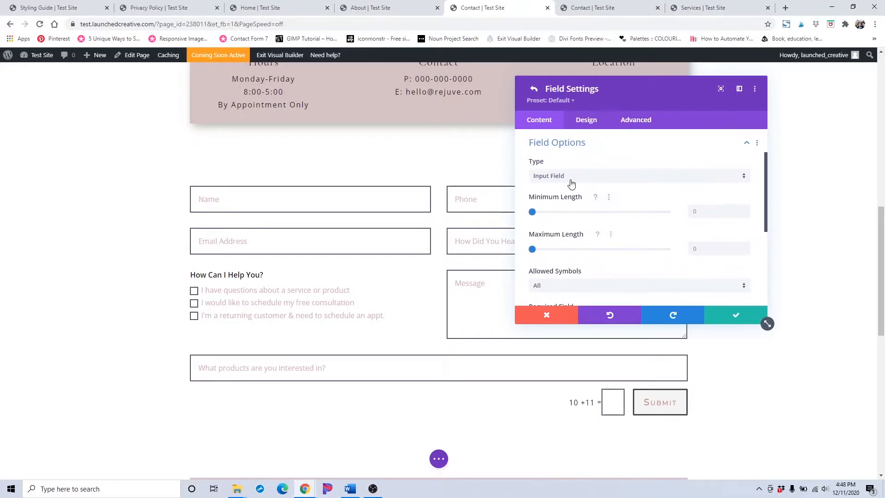
left_click(571, 182)
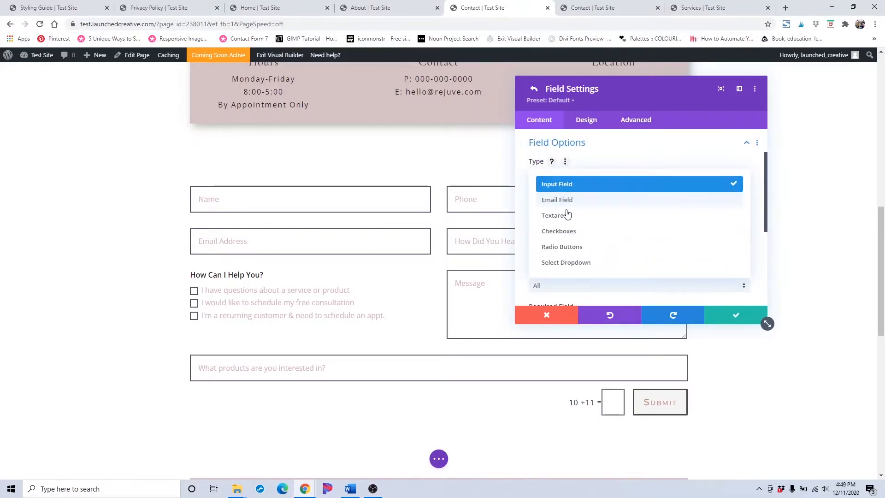
left_click(565, 238)
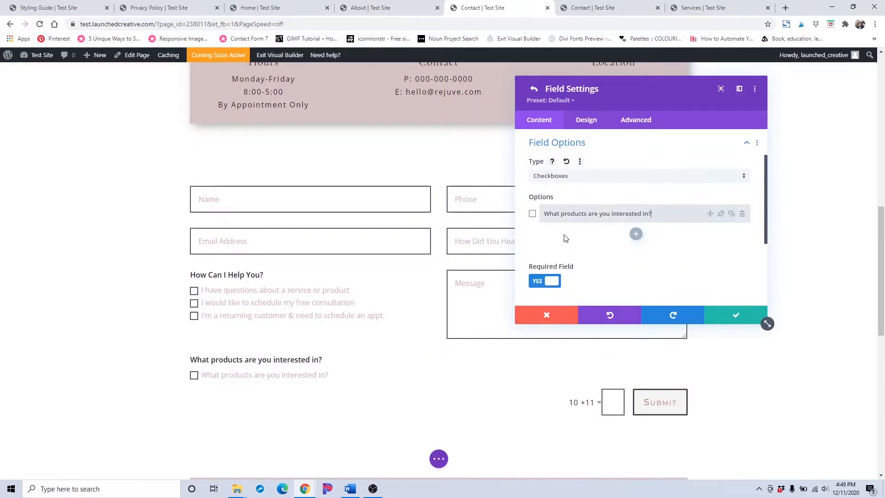
left_click(636, 234)
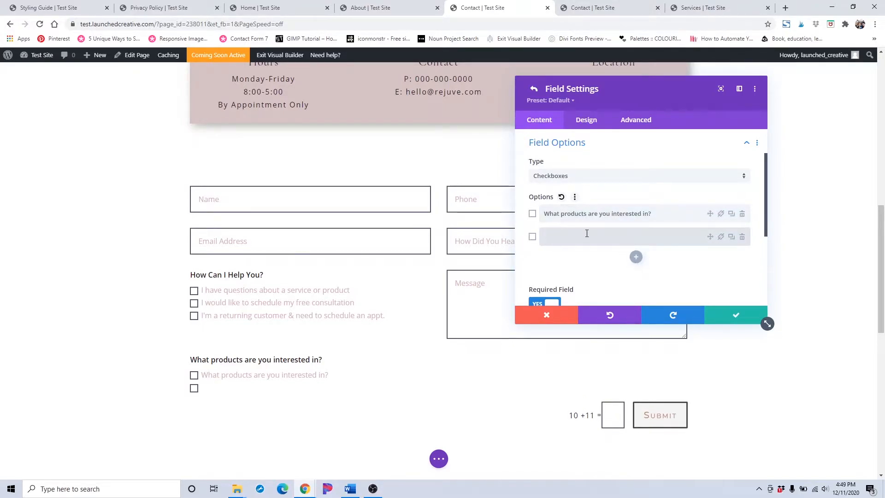
left_click(742, 236)
- Try the Radio Buttons type for the products field, with a first option "Option 1" and an empty second one
left_click(637, 177)
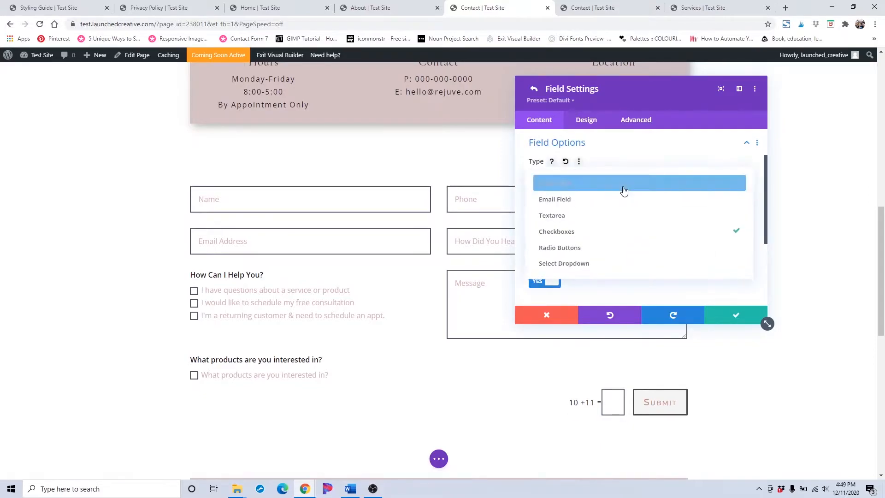
left_click(579, 248)
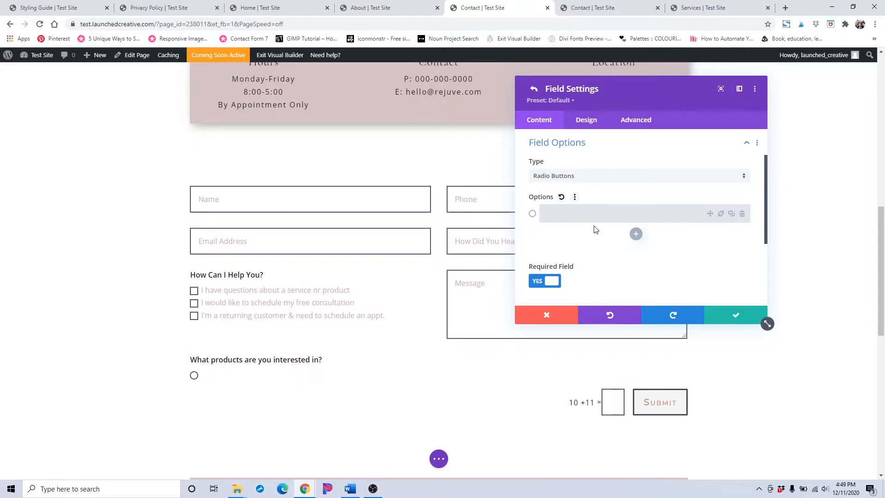
type("pot")
key("BackSpace")
key("BackSpace")
type("Op")
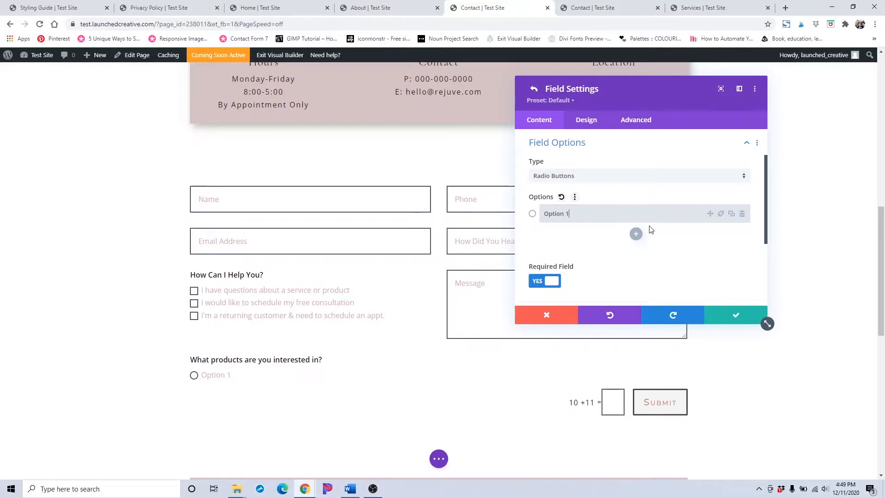
left_click(635, 233)
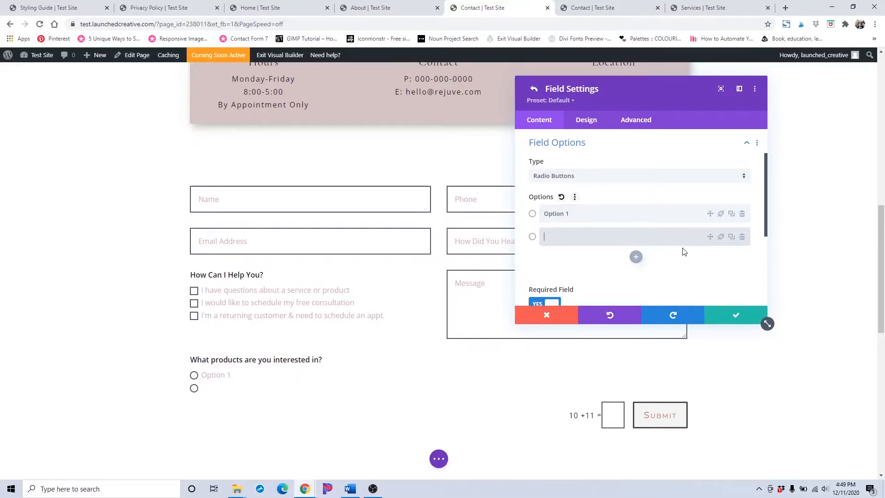
- Try the Select Dropdown type for the products field, with a first option "optin 1" and an empty second one
left_click(616, 179)
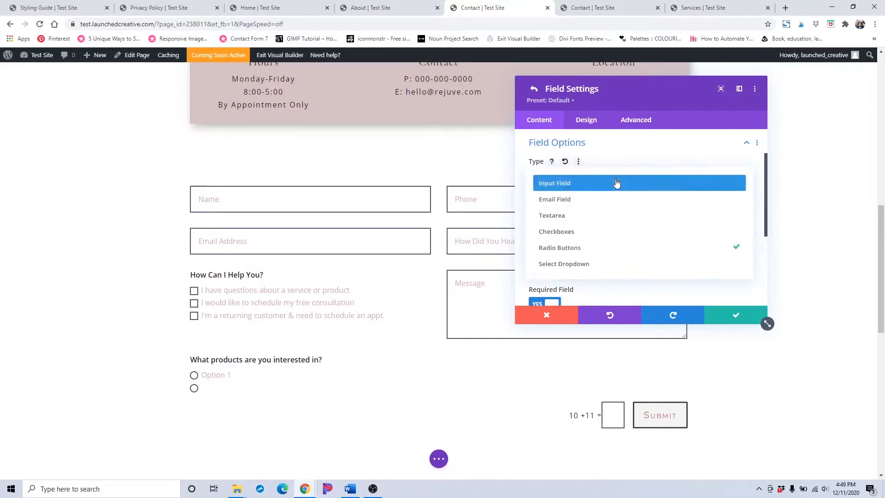
left_click(560, 260)
left_click(628, 217)
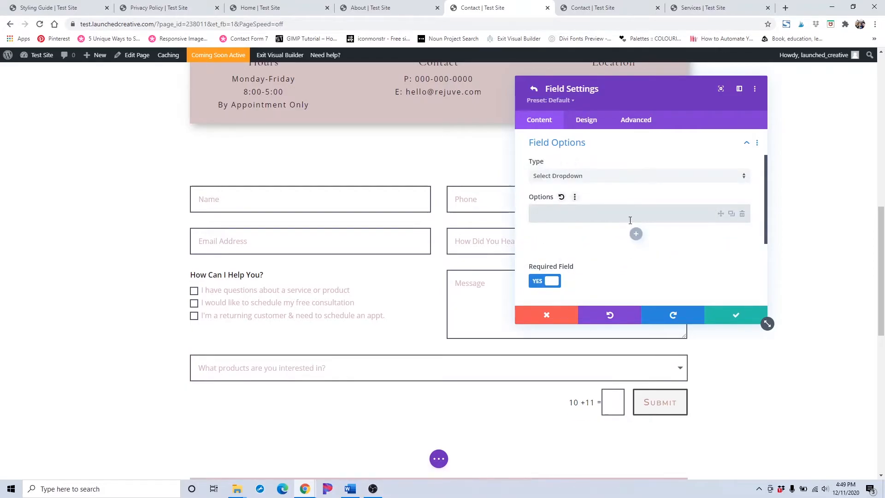
type("optin 1")
left_click(635, 233)
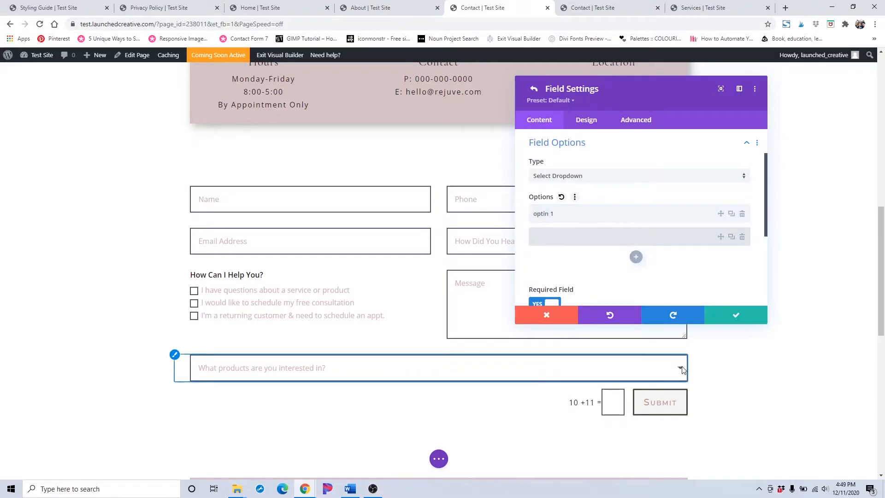
left_click(574, 234)
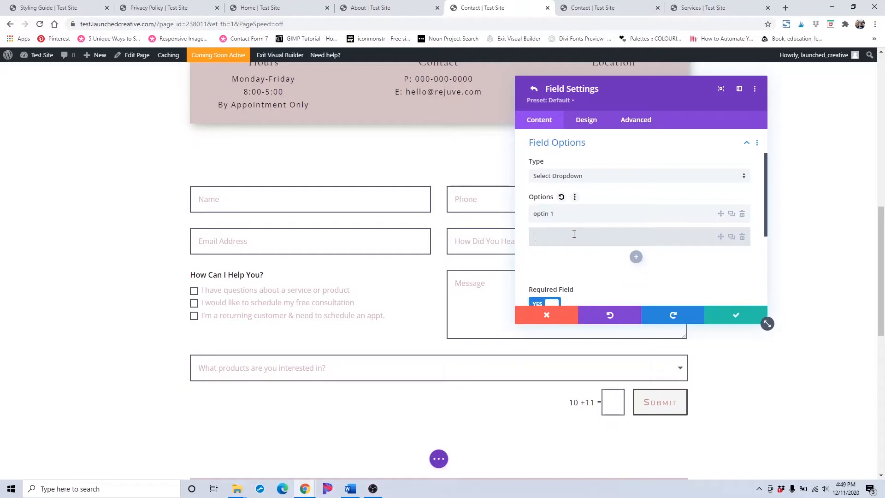
- Switch the products field's type back to Checkboxes
left_click(606, 177)
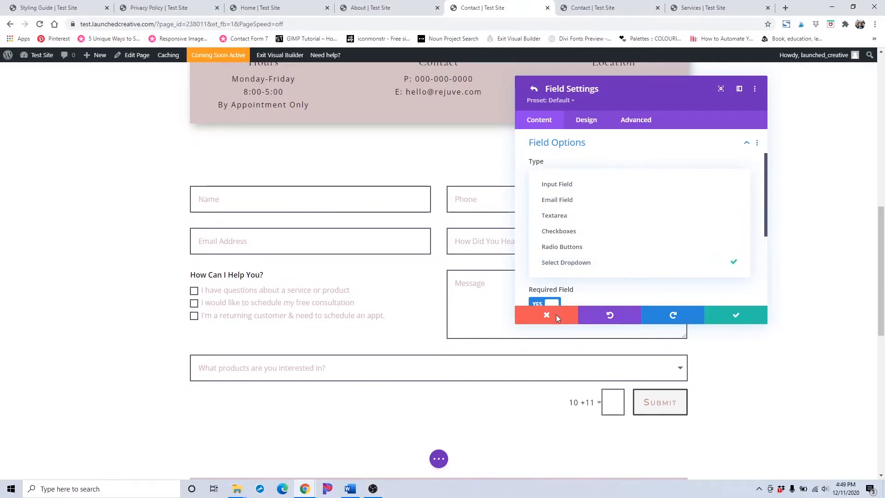
left_click(623, 153)
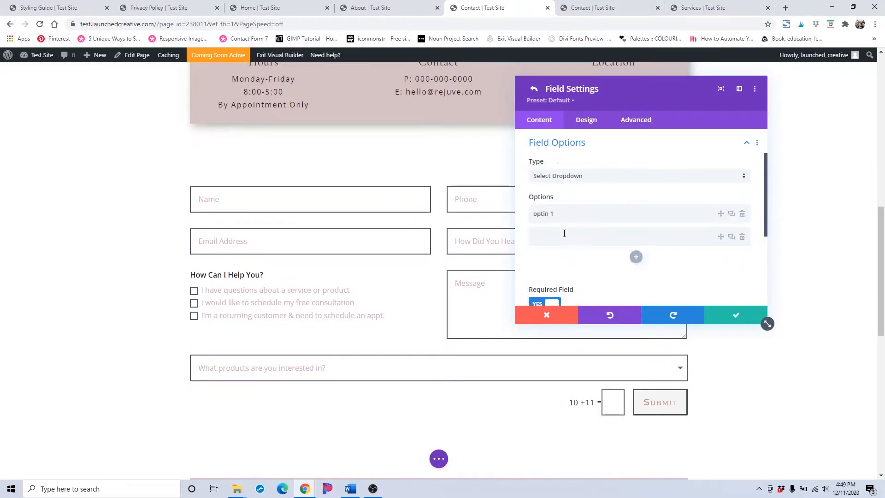
left_click(573, 175)
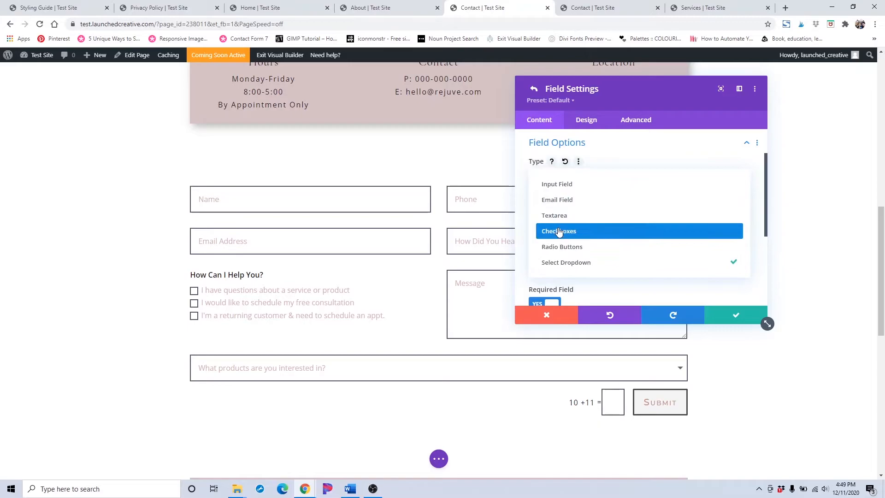
left_click(557, 231)
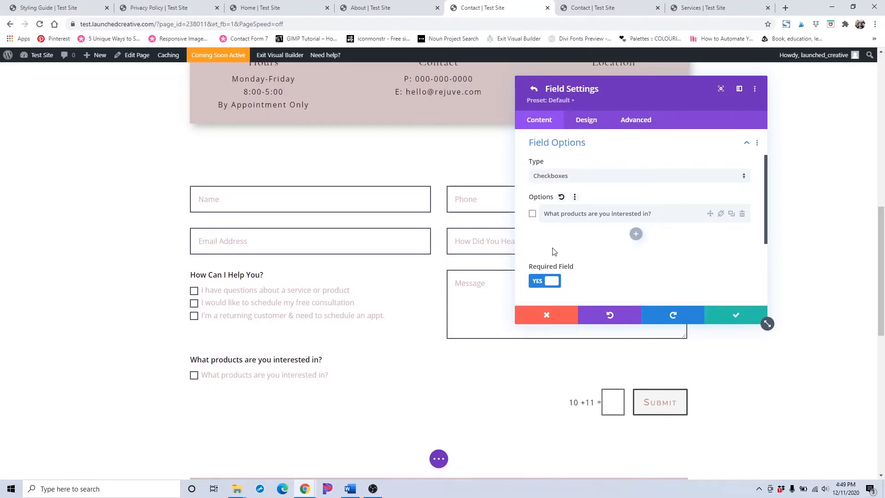
- Look at the products field's conditional logic settings
scroll(567, 196, "up", 2)
left_click(576, 164)
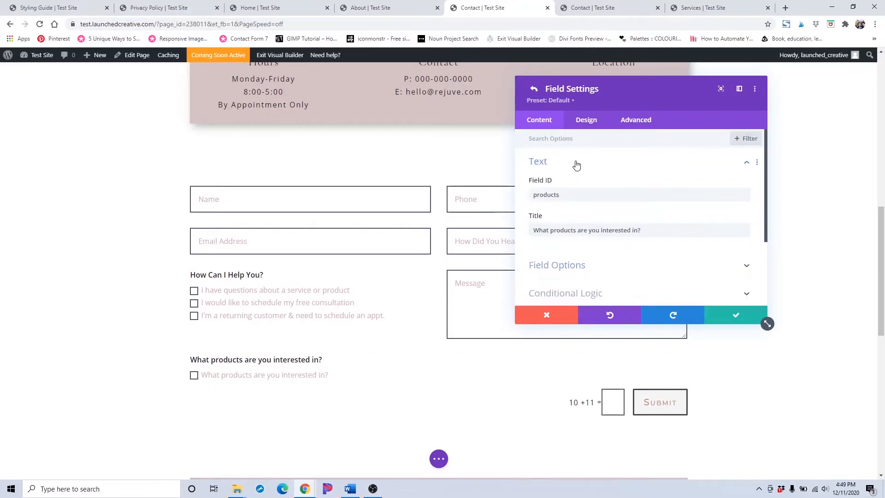
scroll(576, 168, "down", 2)
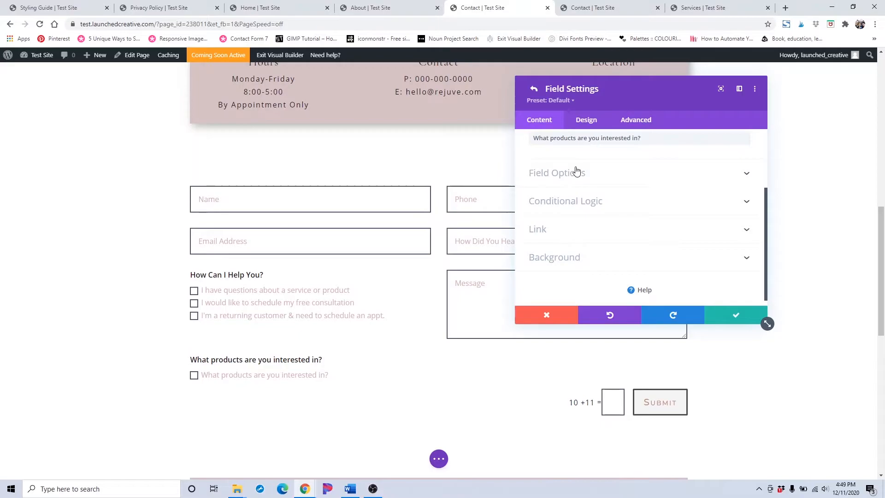
left_click(576, 206)
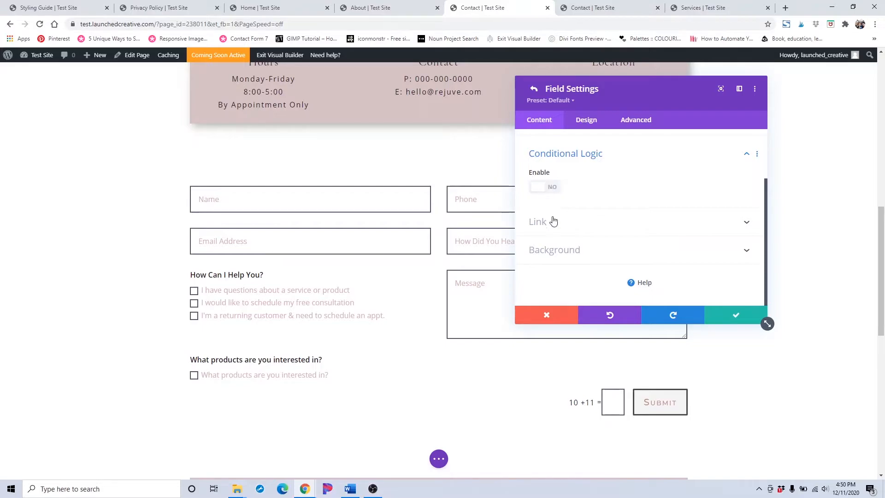
scroll(553, 233, "up", 2)
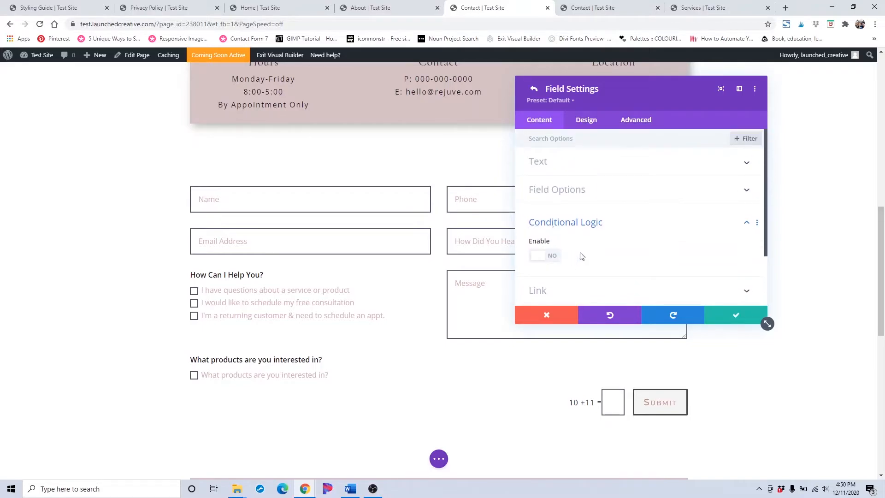
- Turn off the full-width layout for the products field, and look through its other design settings
left_click(594, 122)
left_click(573, 164)
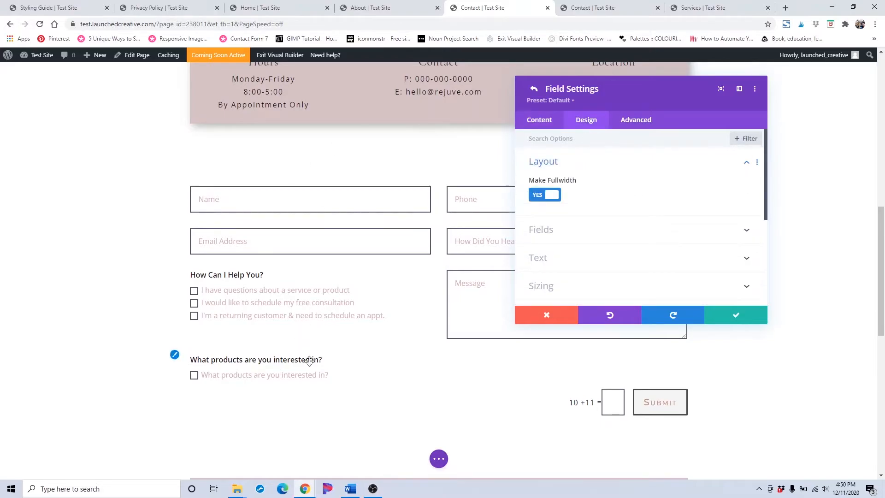
left_click(539, 196)
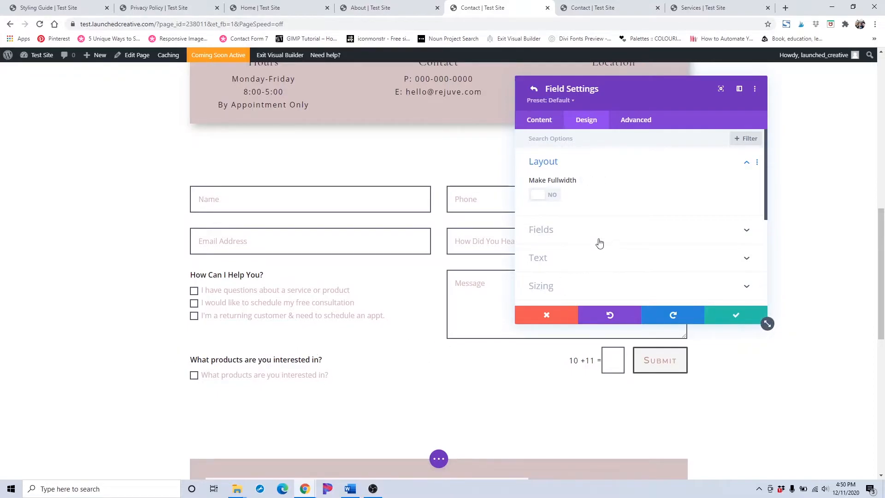
scroll(599, 241, "down", 2)
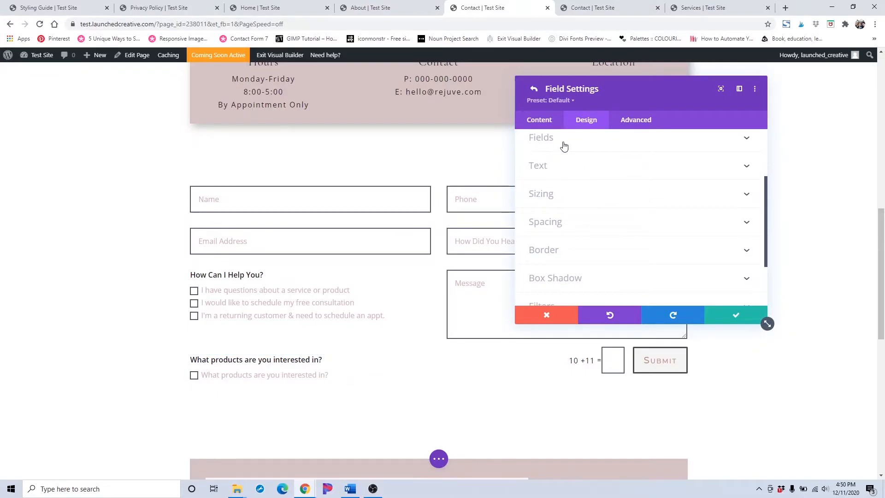
scroll(547, 251, "up", 2)
scroll(549, 253, "down", 1)
scroll(548, 253, "down", 1)
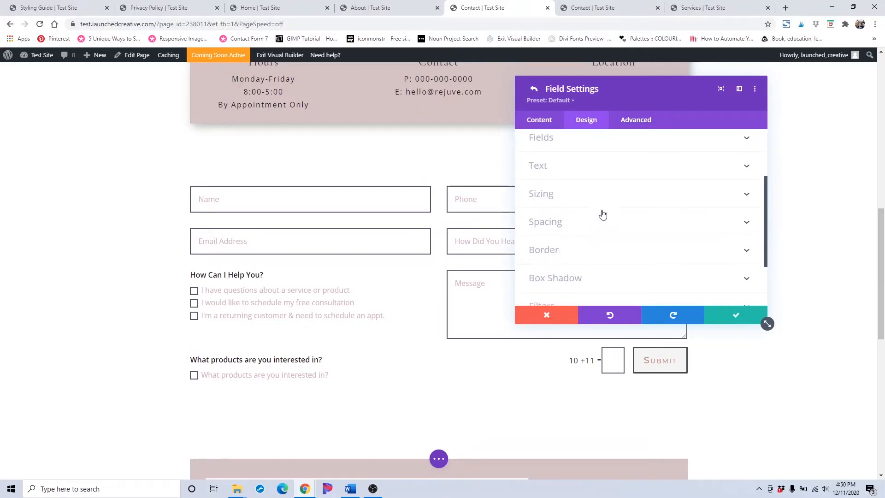
- Return to the contact form's settings and move the products field between the referral and options fields
left_click(529, 91)
scroll(606, 258, "down", 2)
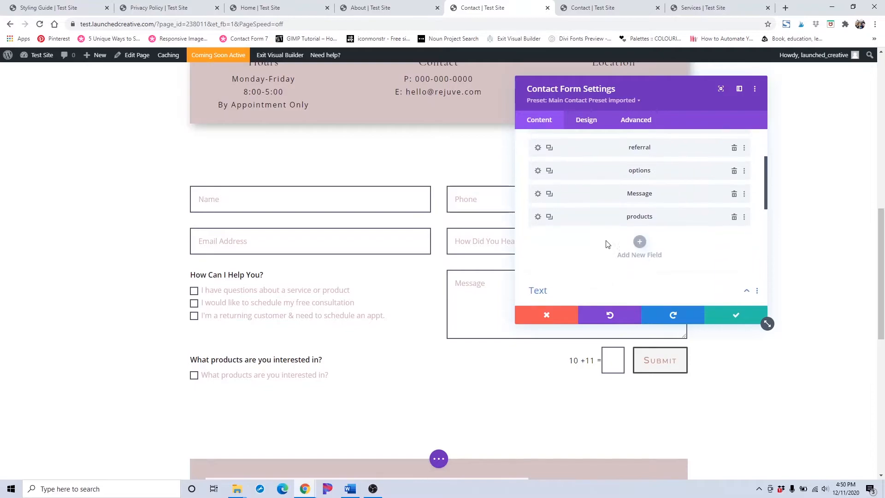
mouse_move(598, 213)
left_mouse_down()
mouse_move(598, 259)
mouse_move(603, 211)
left_mouse_up()
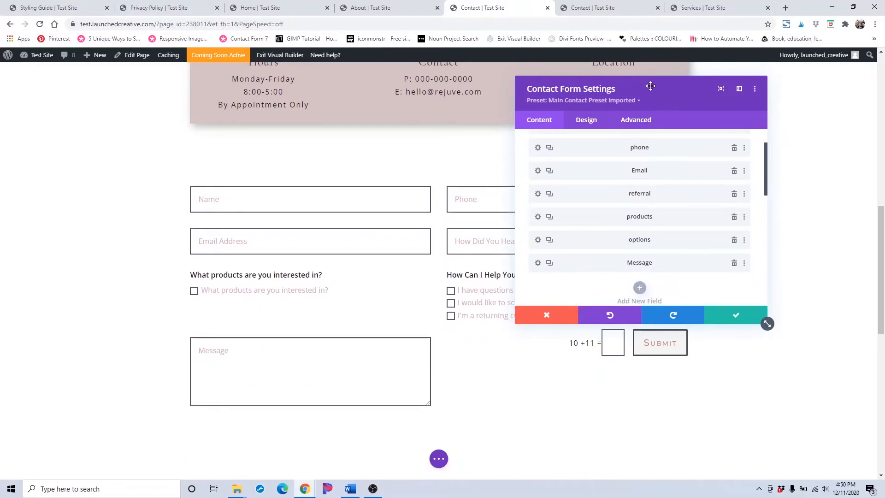
left_click_drag(650, 87, 759, 87)
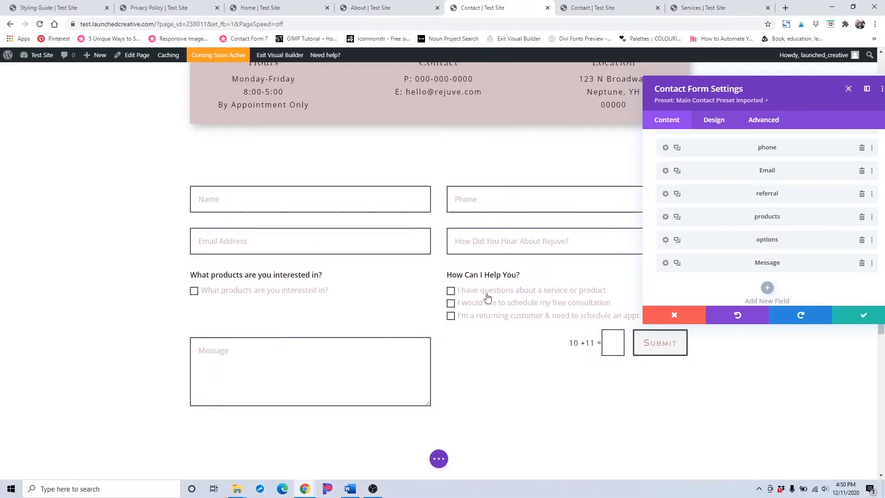
left_click_drag(781, 98, 660, 93)
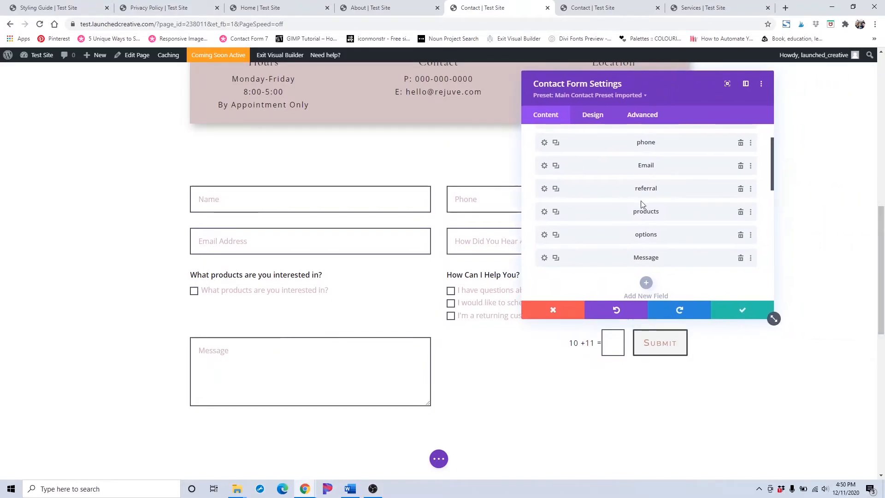
- Try the title "Contact Me" on the contact form, and clear the title field again
scroll(641, 205, "down", 2)
scroll(641, 204, "down", 2)
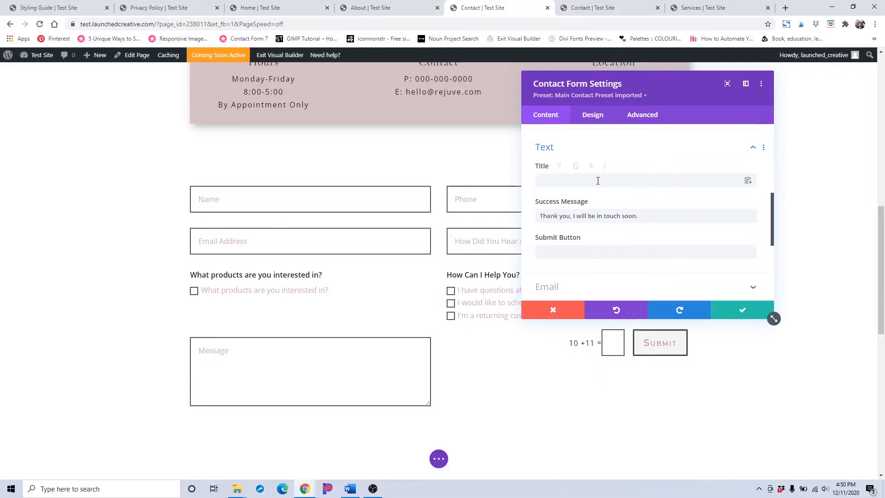
left_click(598, 180)
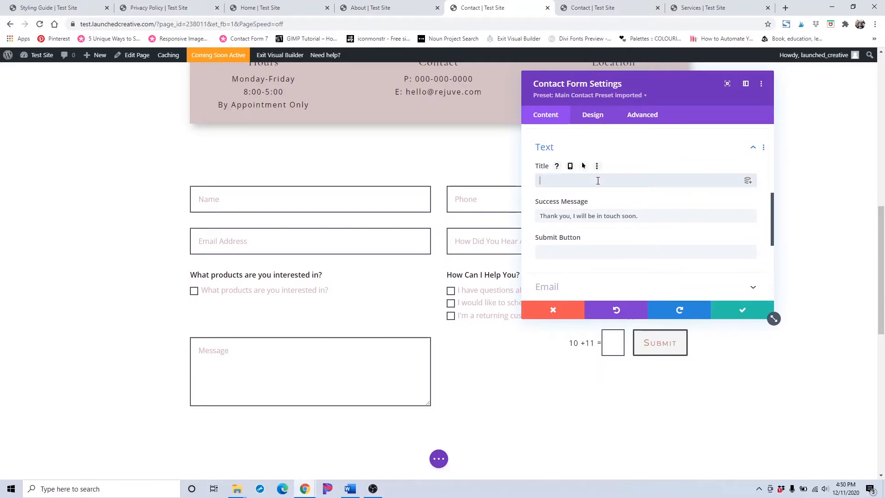
type("Contact Me")
scroll(597, 180, "up", 1)
left_click(597, 184)
left_click(595, 189)
scroll(593, 193, "down", 1)
triple_click(591, 176)
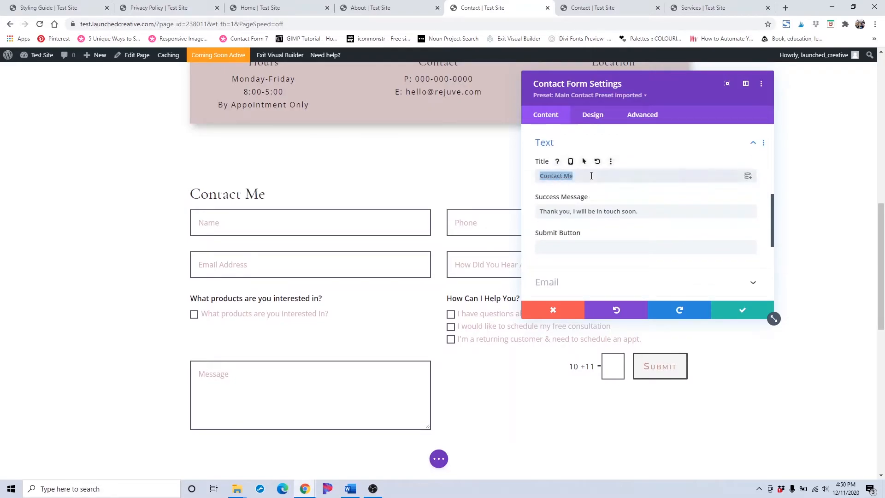
key("BackSpace")
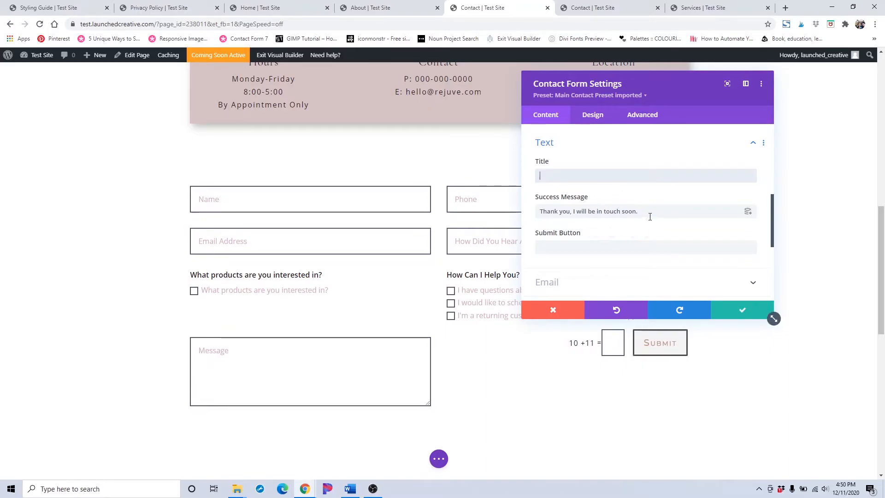
left_click(638, 175)
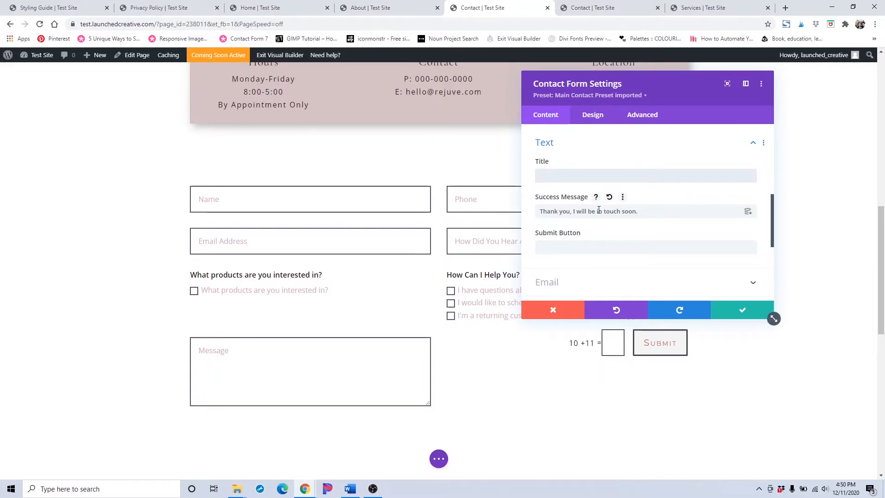
- Enable the redirect URL option for the contact form
scroll(599, 208, "down", 2)
scroll(600, 207, "up", 2)
scroll(704, 200, "down", 3)
left_click(681, 182)
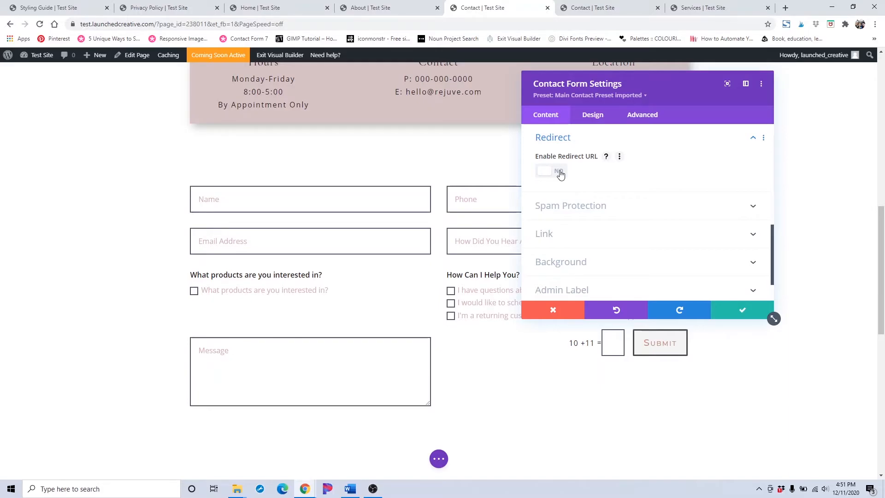
scroll(560, 174, "up", 1)
left_click(555, 216)
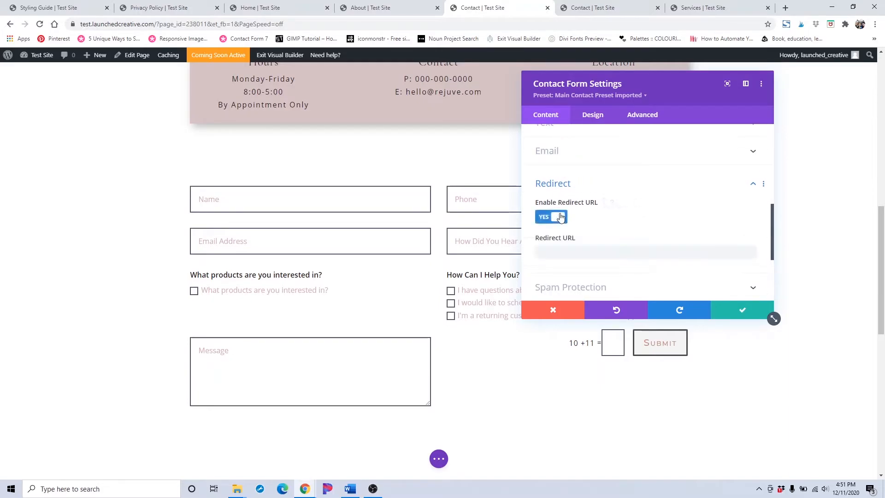
- Examine the contact form's email settings, including the email address field and the message pattern
scroll(580, 232, "up", 1)
left_click(589, 200)
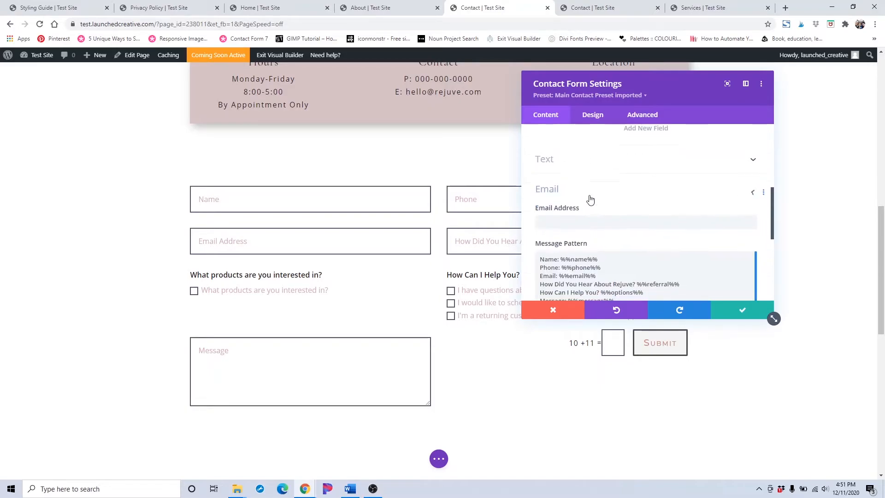
scroll(589, 194, "down", 1)
left_click(592, 171)
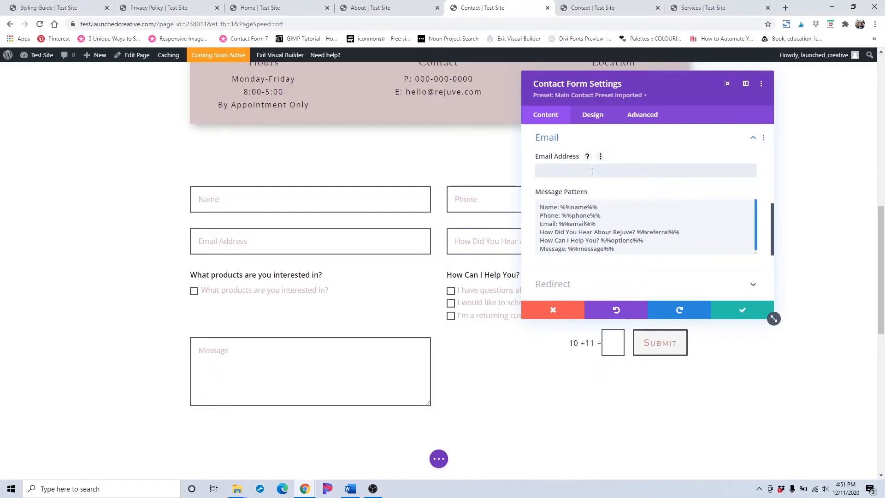
scroll(592, 171, "up", 2)
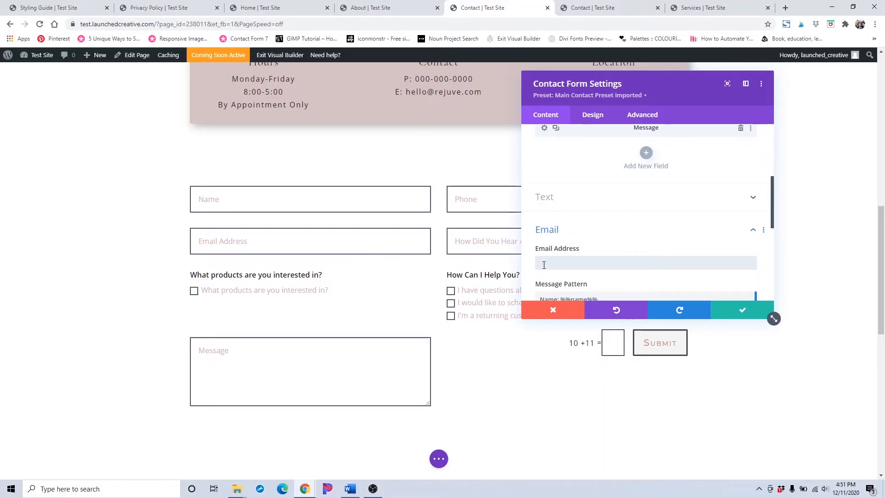
scroll(544, 265, "down", 1)
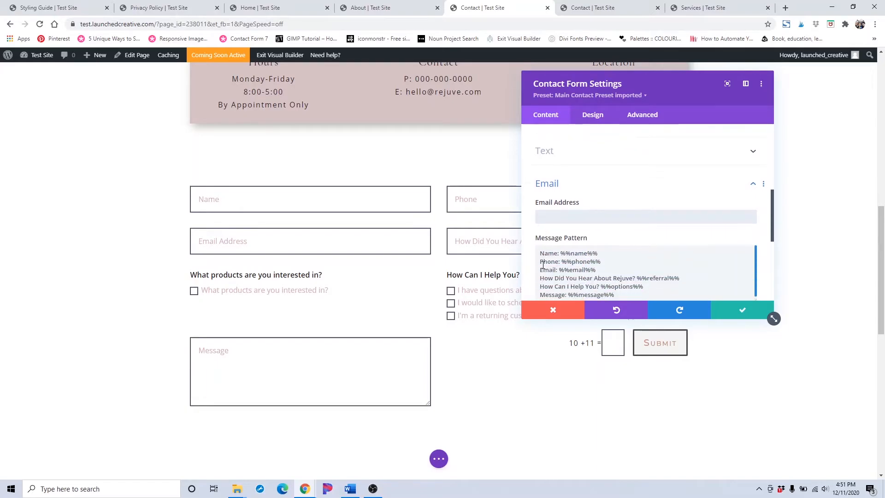
scroll(600, 198, "down", 1)
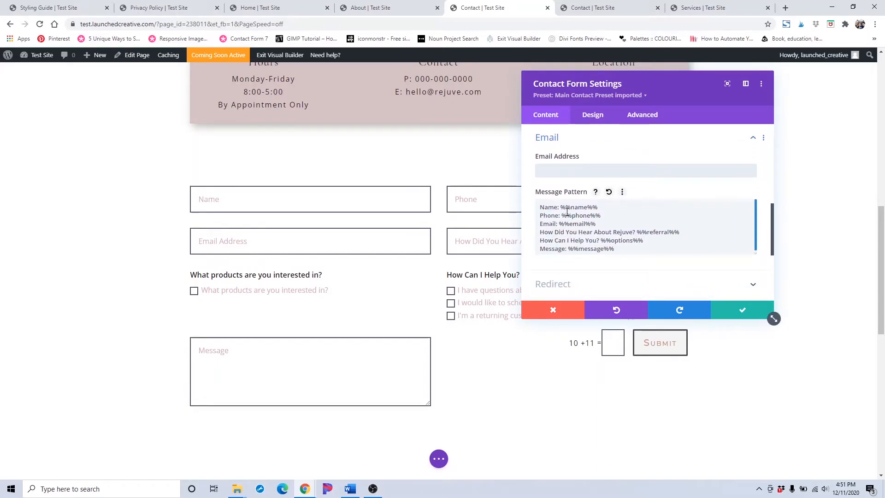
scroll(559, 203, "down", 1)
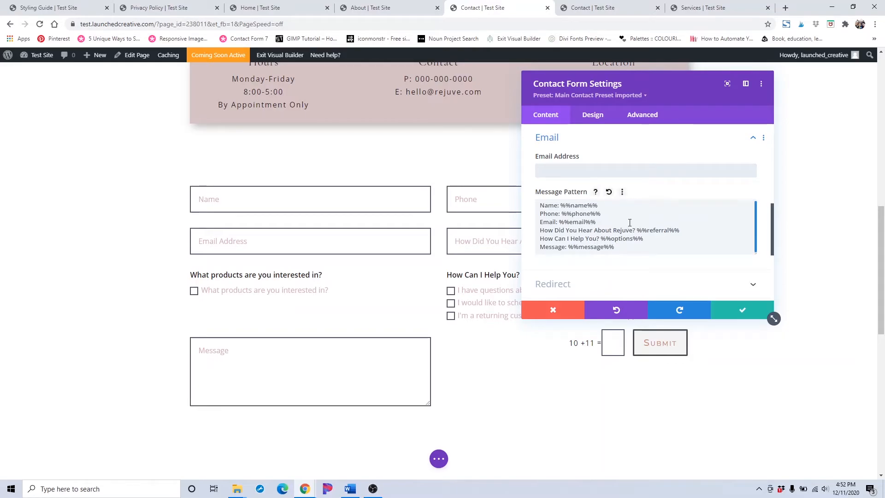
- Add the line "Products: %%products%%" to the message pattern, directly below the referral line
left_click(698, 232)
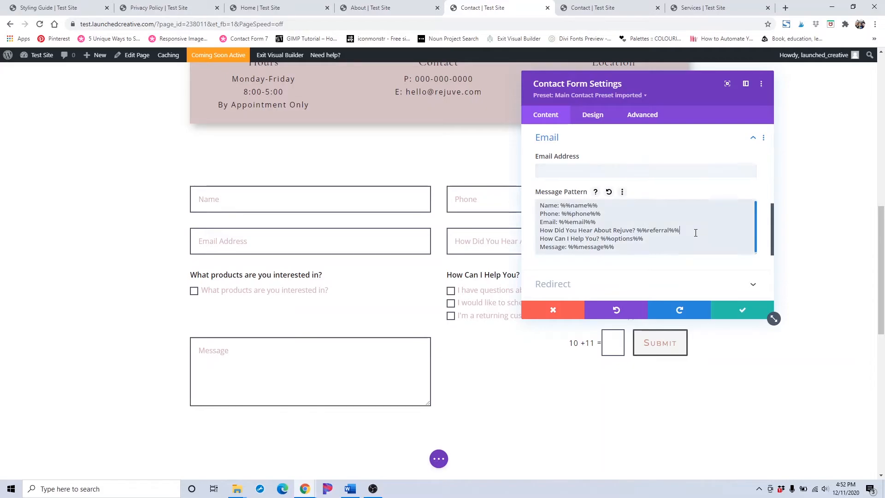
key("Return")
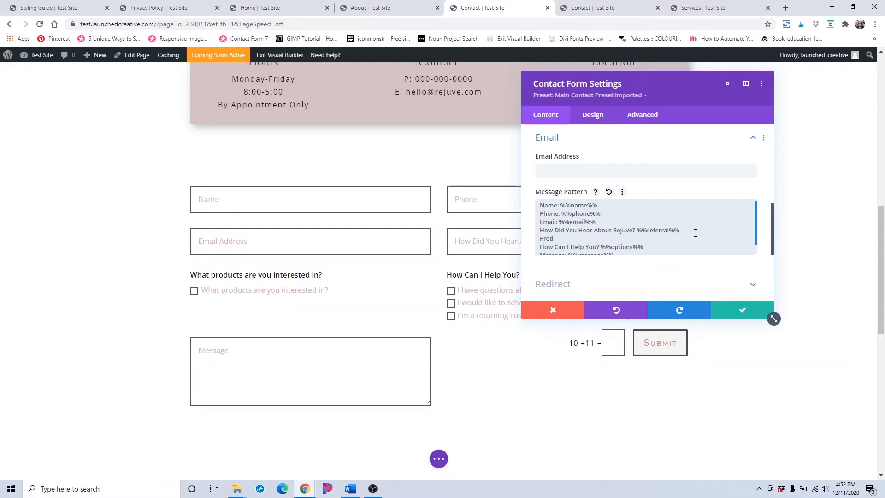
type("Products: %%products%%")
- Check the products field's ID in its settings, and return to the form's email message pattern
scroll(647, 212, "up", 5)
scroll(628, 213, "down", 1)
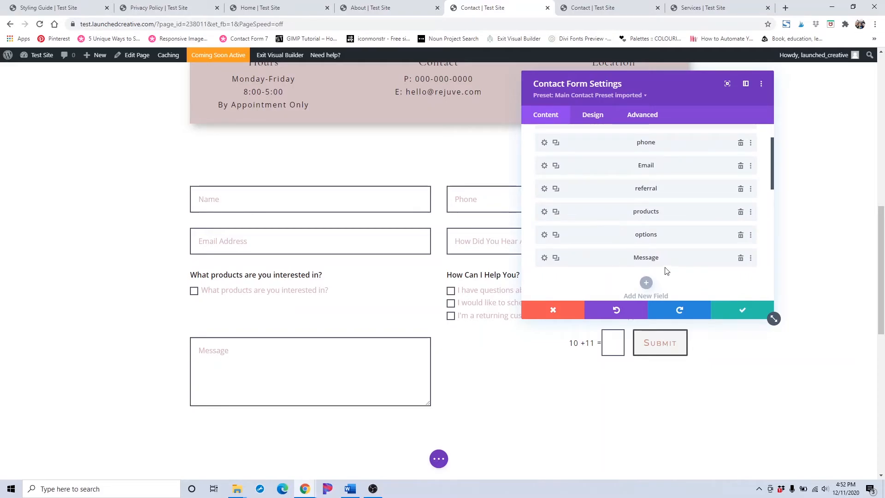
left_click(544, 211)
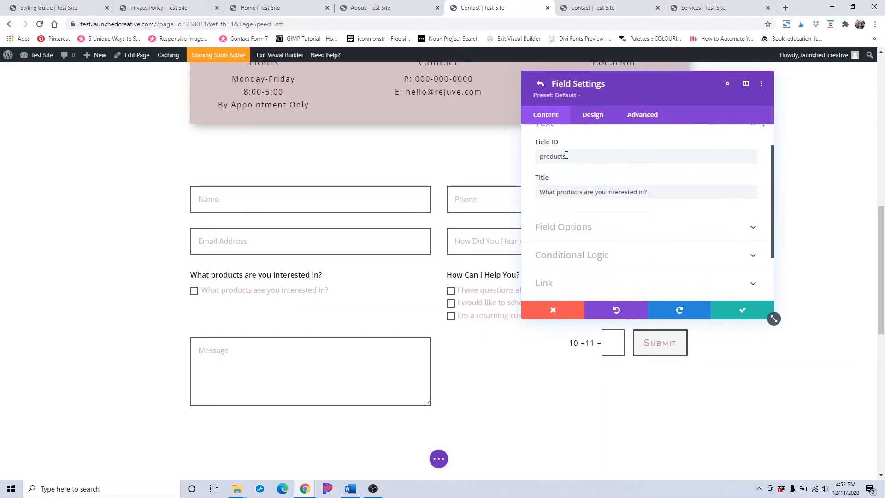
left_click(540, 84)
scroll(659, 210, "down", 1)
left_click(607, 233)
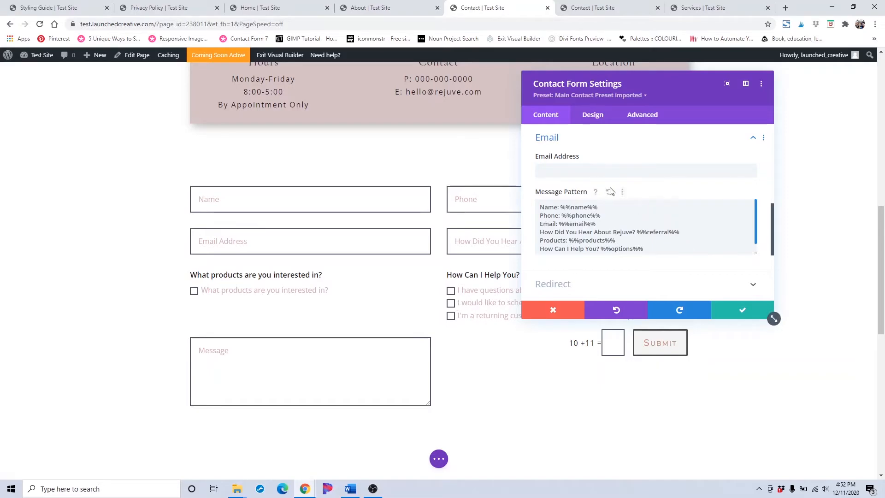
scroll(586, 203, "down", 1)
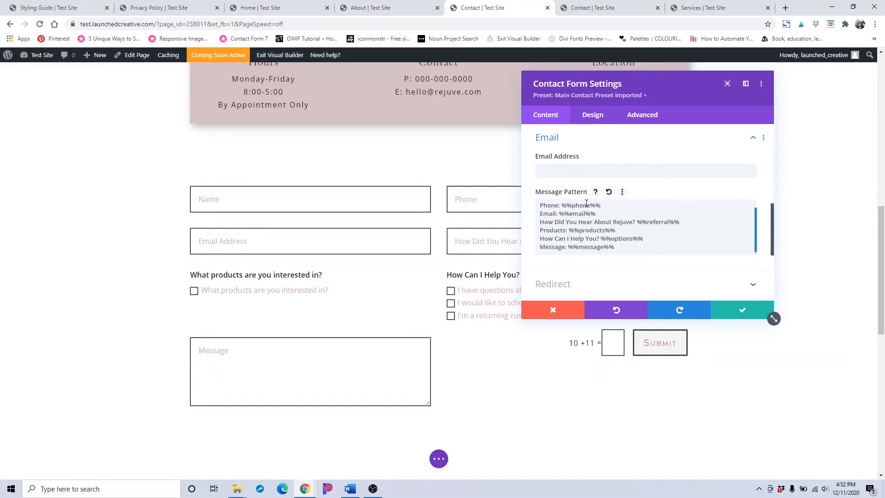
- Change the label of the products line in the message pattern to "What Products"
left_click(617, 230)
left_click_drag(615, 230, 562, 228)
double_click(562, 230)
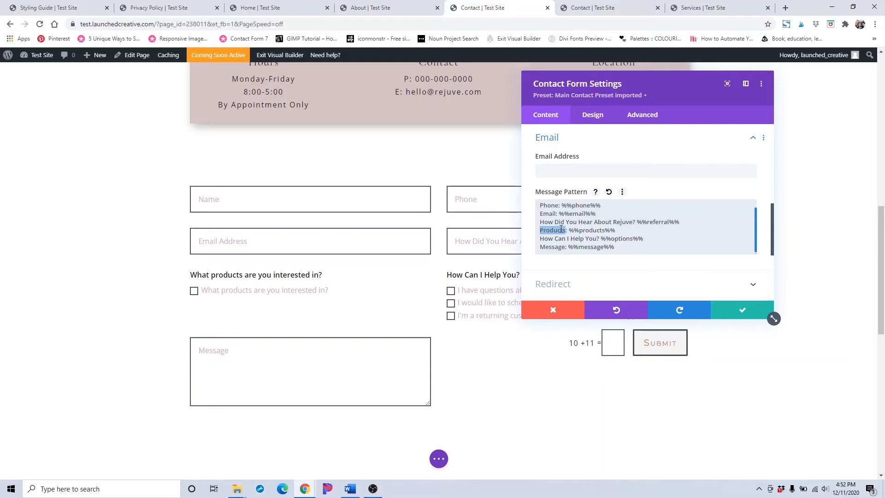
left_click(540, 232)
type("What")
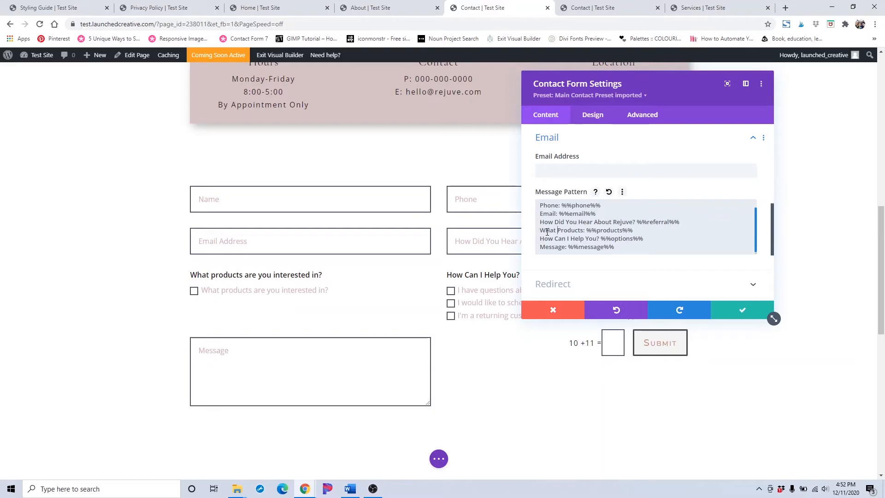
key("BackSpace")
type("h")
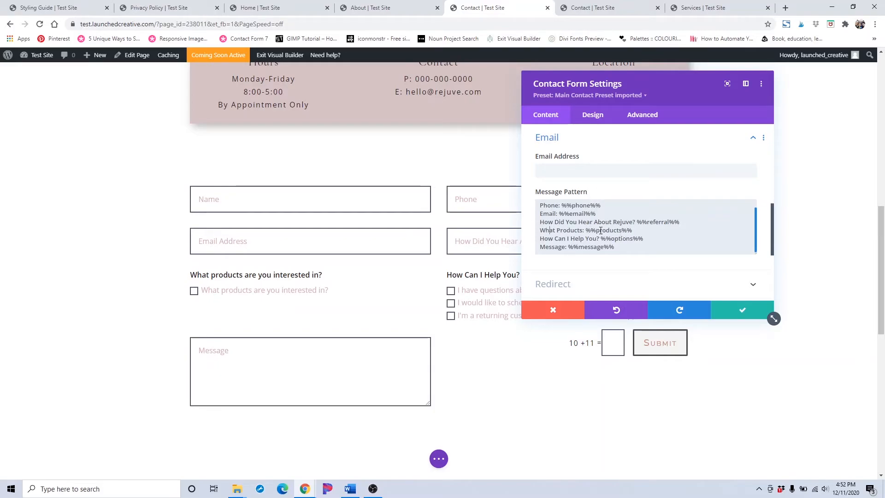
- Look at the form's spam protection settings, switching the spam protection service on and back off
scroll(636, 229, "down", 3)
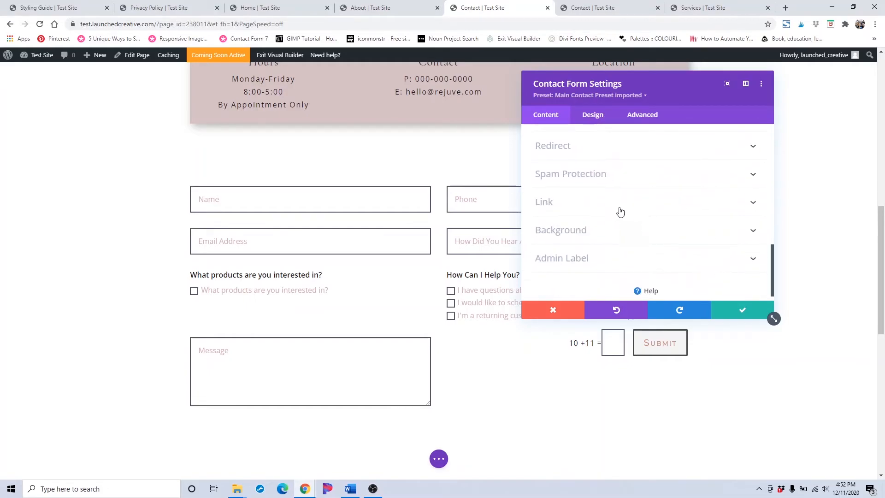
left_click(628, 187)
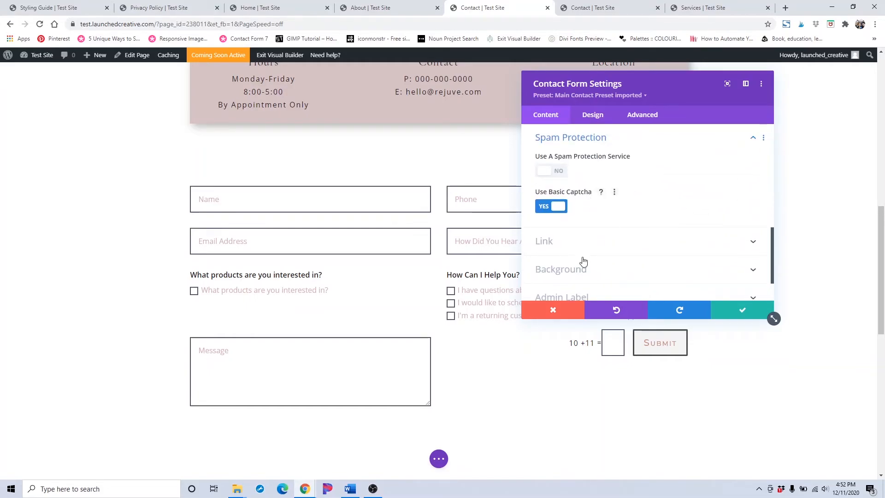
left_click(557, 171)
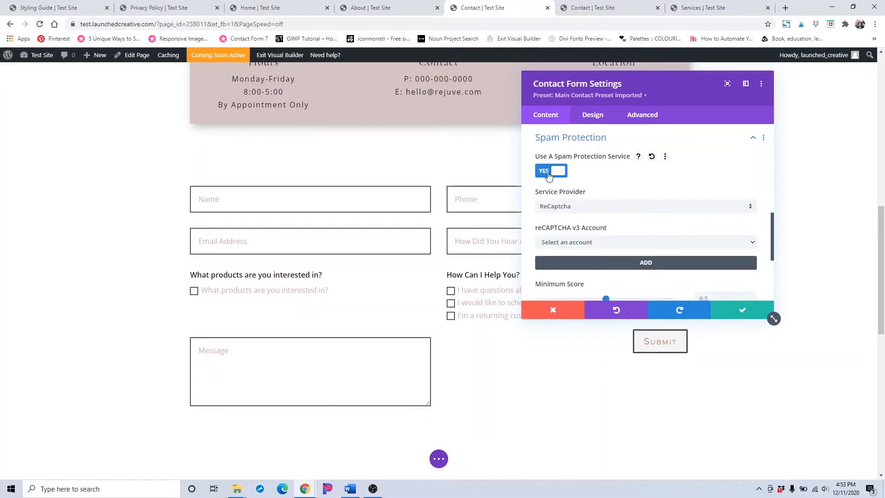
left_click(553, 171)
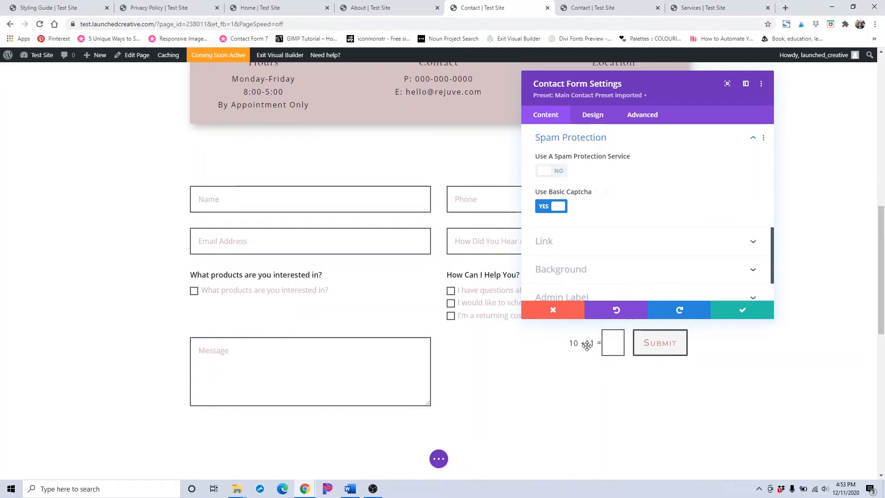
scroll(577, 237, "down", 1)
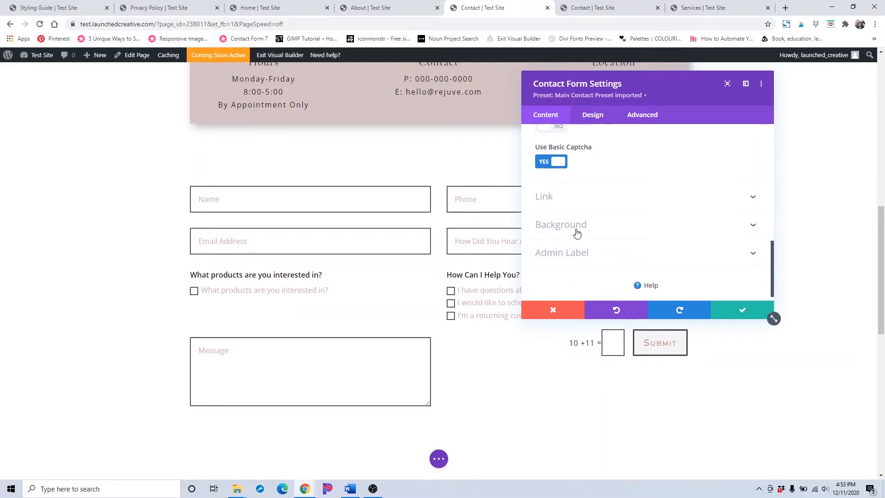
- Look through the contact form's design settings, including the submit button's style options
scroll(578, 233, "up", 5)
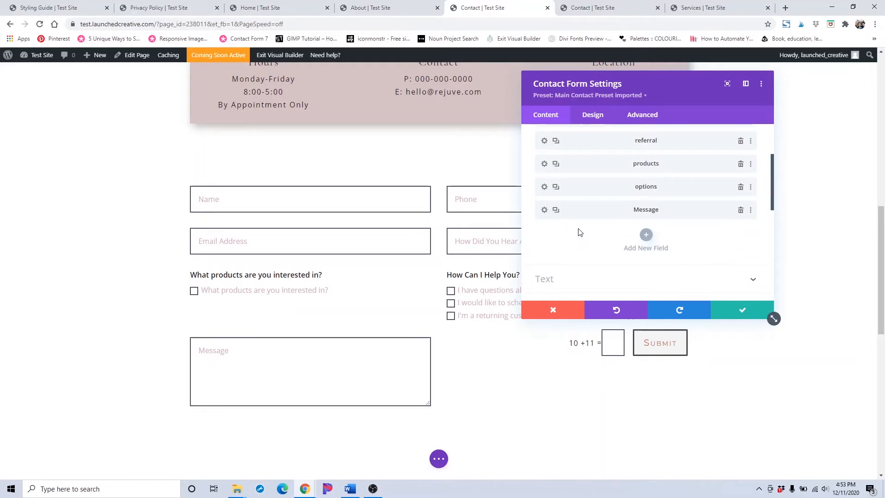
scroll(577, 231, "up", 3)
left_click(592, 116)
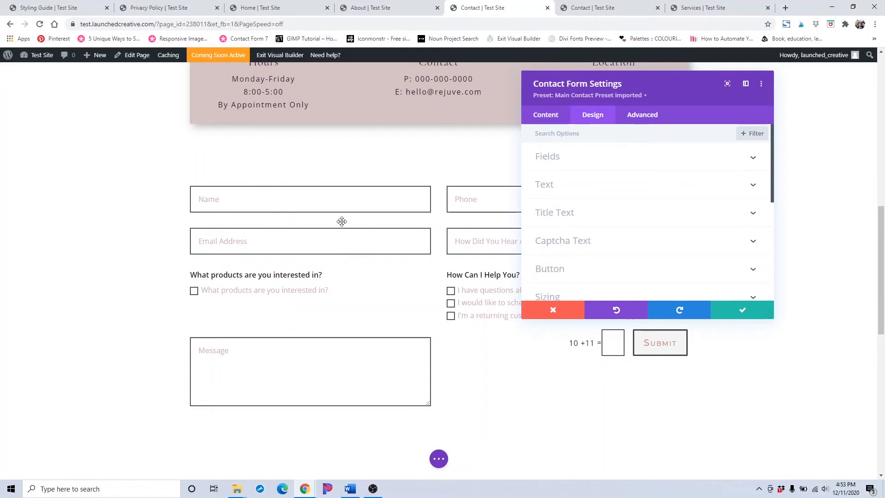
scroll(575, 152, "down", 2)
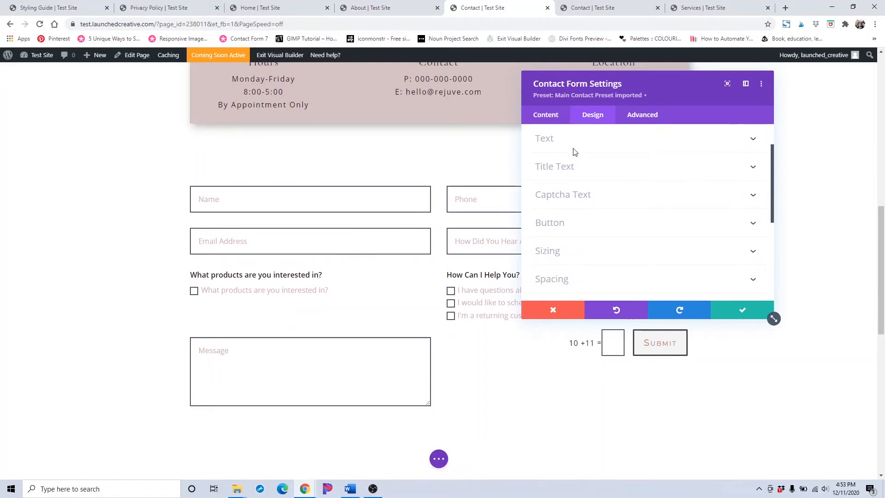
left_click(589, 222)
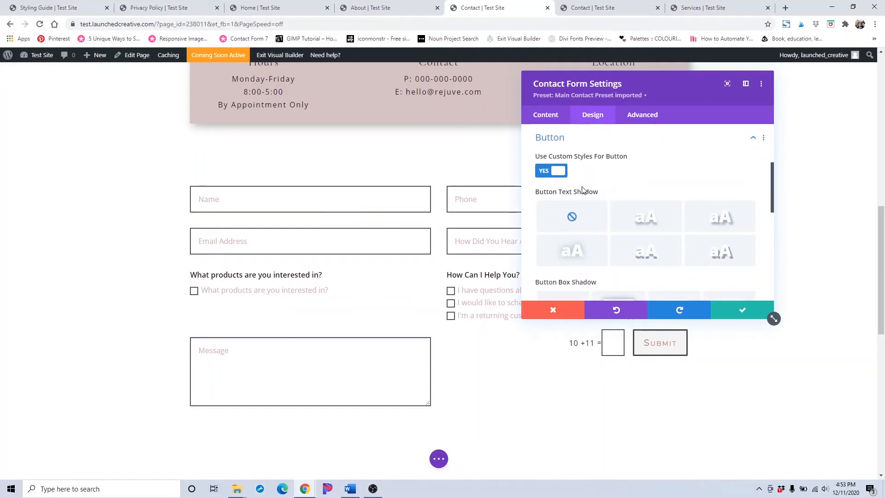
scroll(582, 188, "down", 3)
scroll(590, 201, "down", 3)
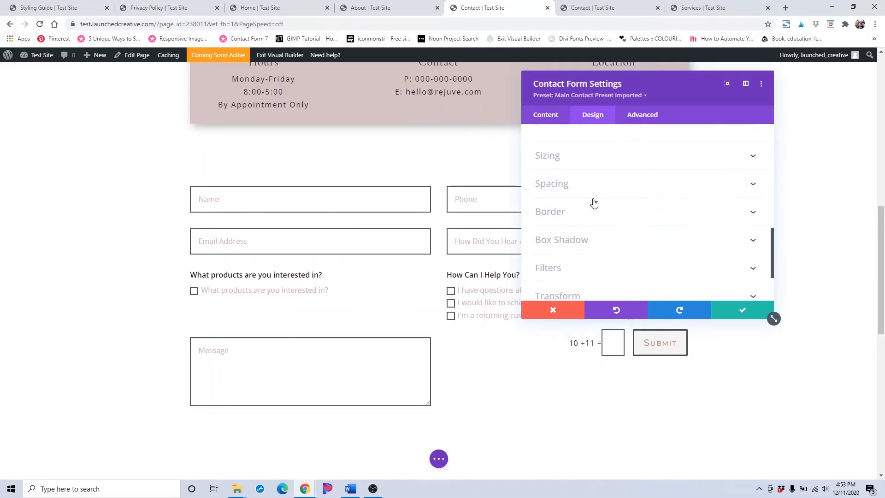
scroll(591, 202, "up", 10)
scroll(569, 243, "down", 5)
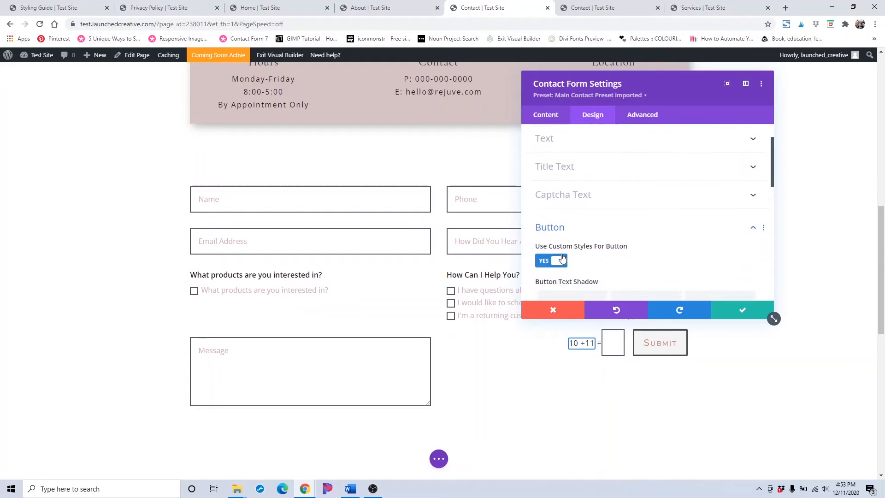
scroll(562, 258, "up", 5)
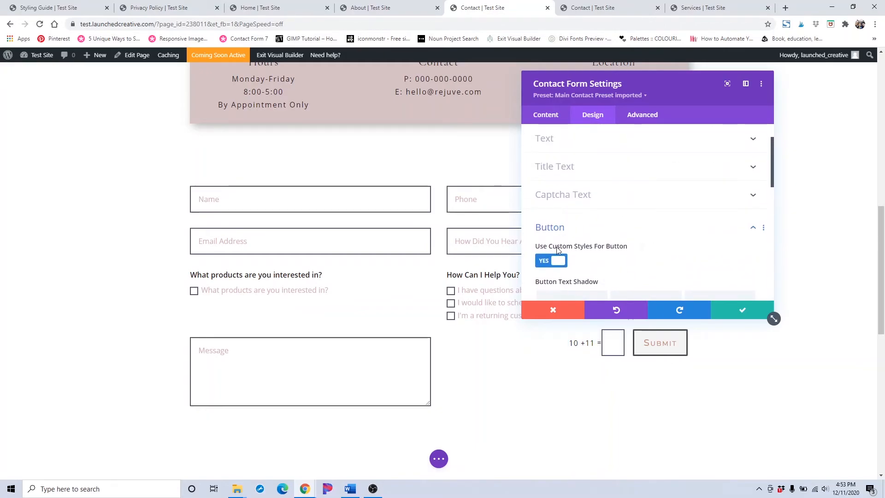
- Switch the custom styles for the submit button off and back on
scroll(562, 213, "down", 1)
left_click(553, 215)
left_click(567, 217)
left_click(566, 217)
left_click(566, 217)
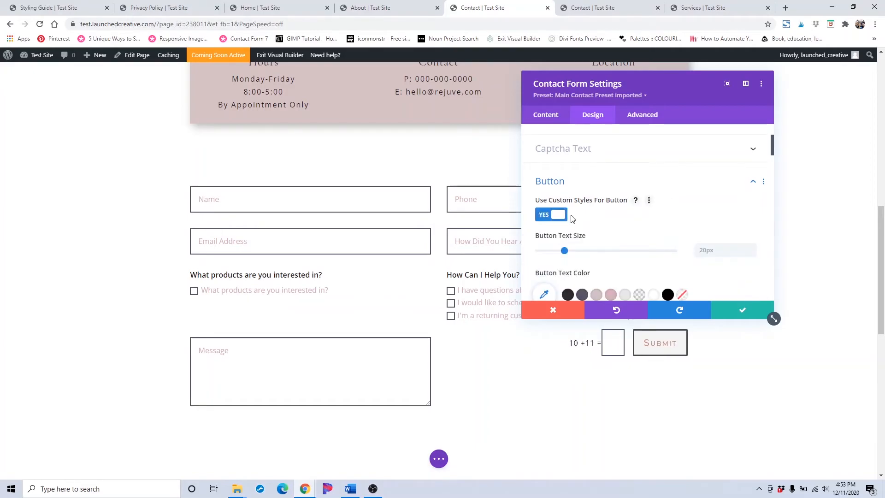
- Look through the contact form's submit button style options, the remaining design sections and the module's extra options
scroll(569, 218, "down", 2)
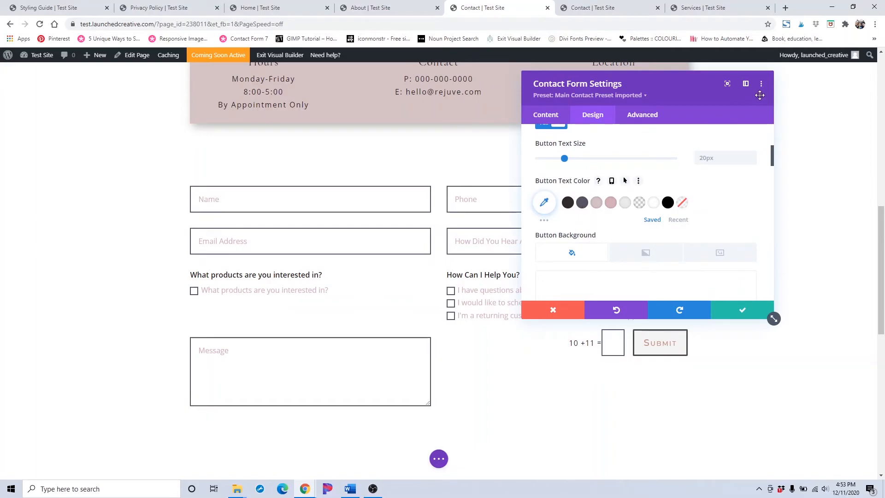
left_click(640, 182)
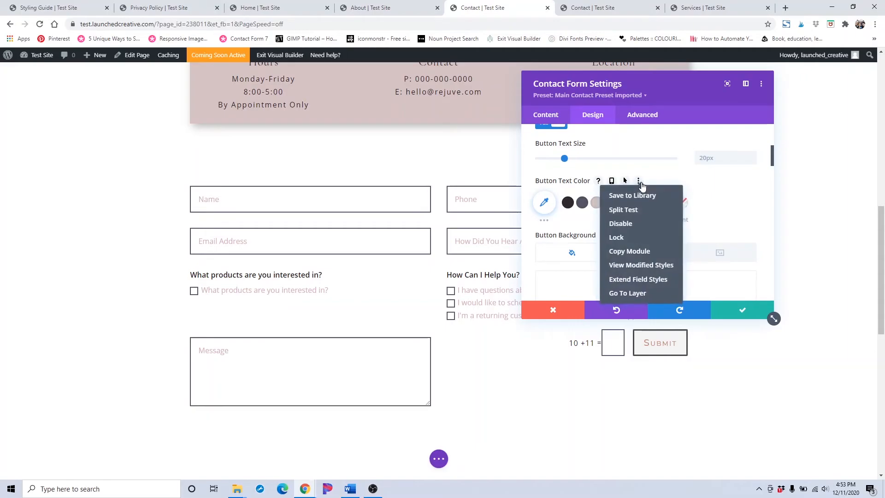
left_click(713, 194)
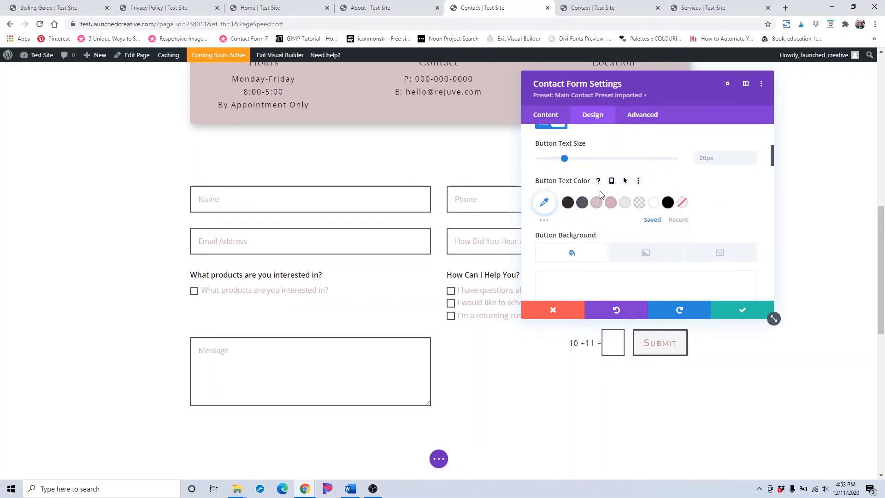
scroll(600, 192, "down", 2)
scroll(601, 192, "up", 6)
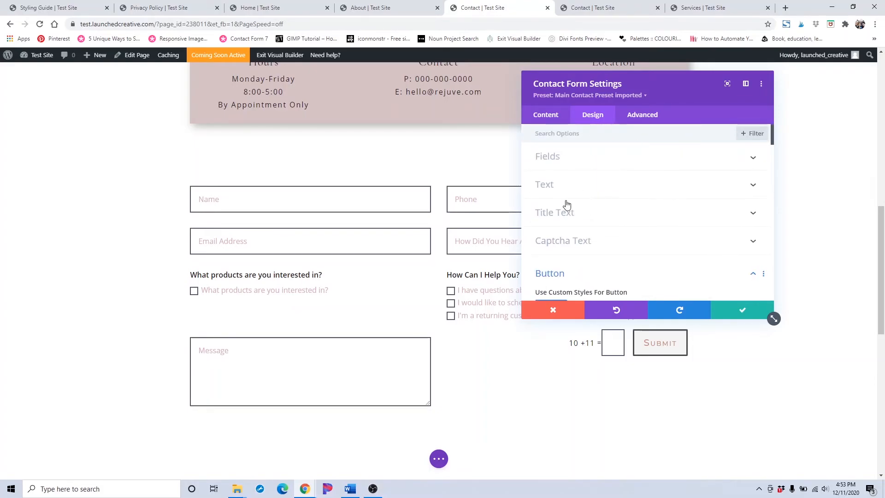
scroll(567, 204, "down", 2)
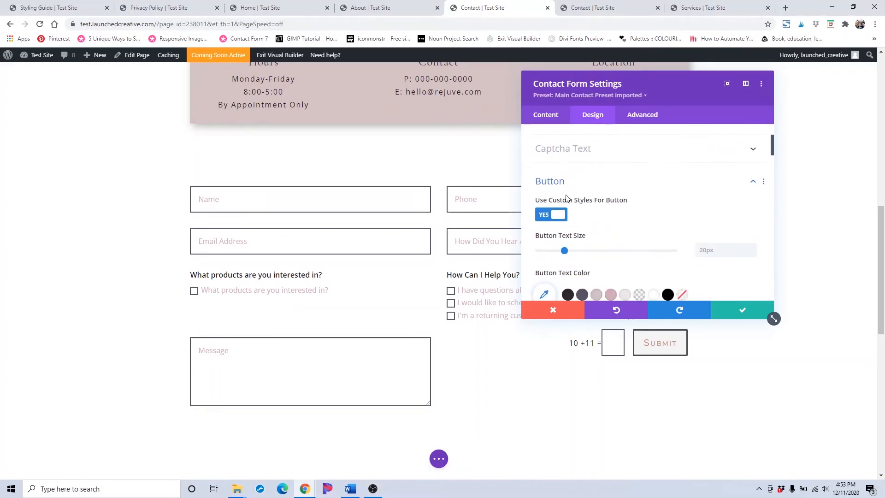
left_click(761, 88)
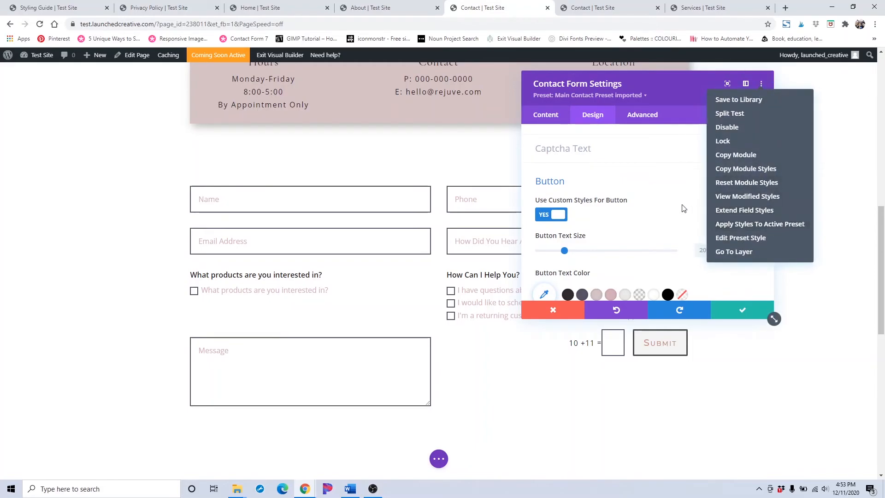
left_click(665, 186)
scroll(698, 231, "down", 2)
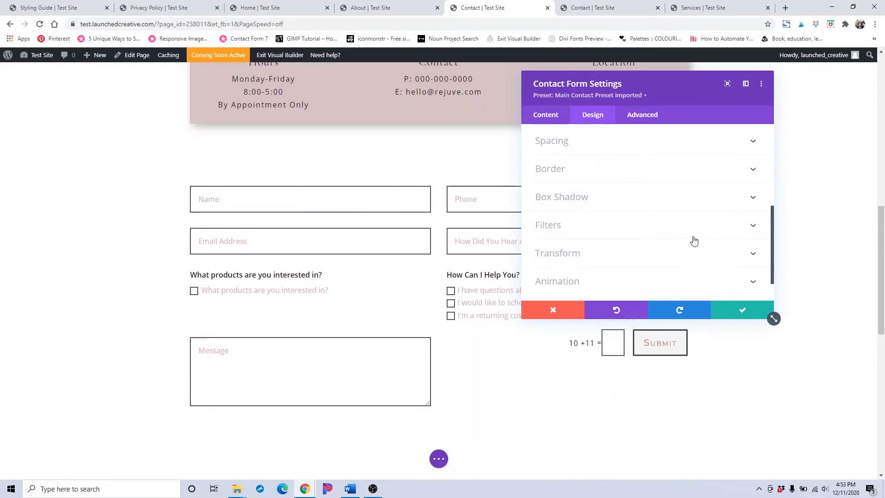
scroll(693, 241, "down", 1)
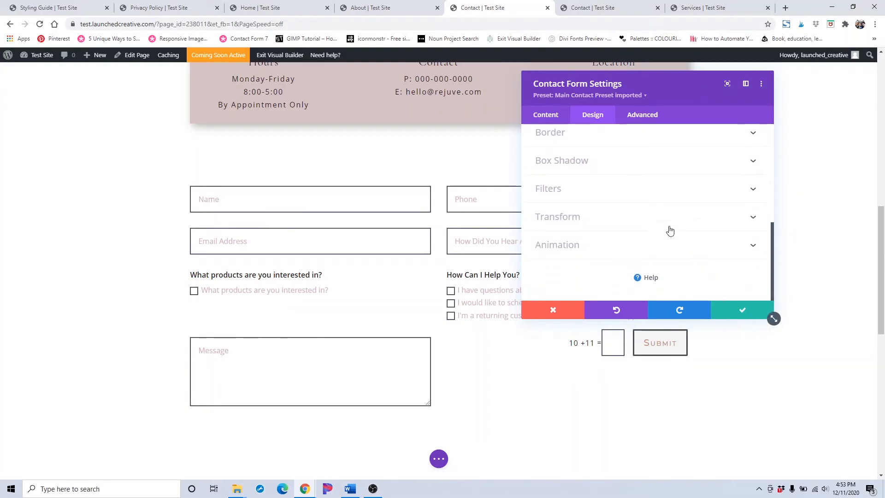
scroll(655, 221, "up", 3)
left_click(623, 196)
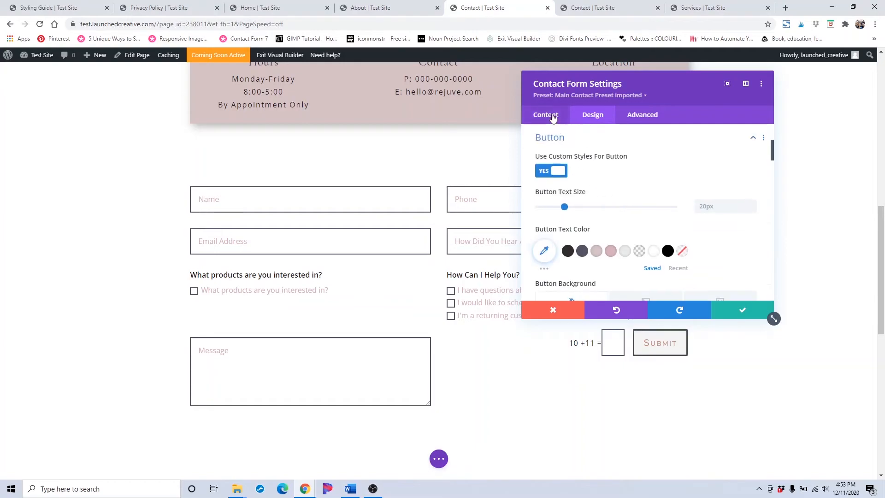
- Set the contact form's submit button text to "Let's Do This" and save the form's settings
left_click(548, 116)
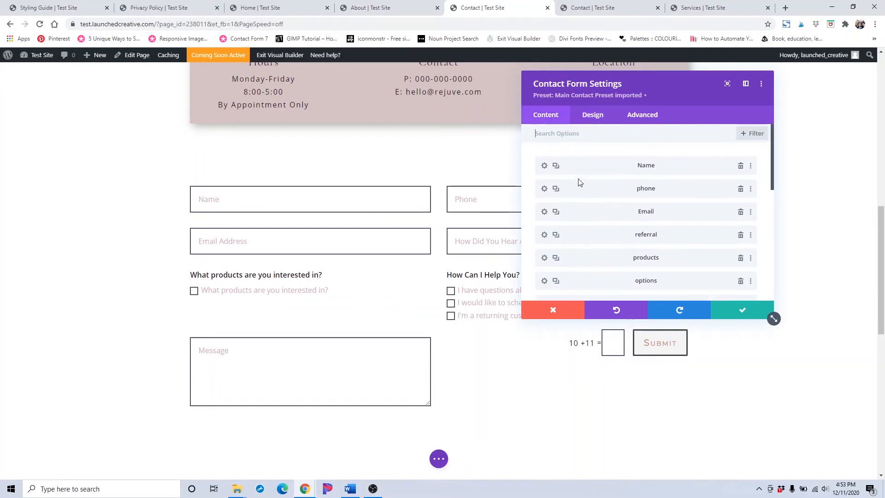
scroll(580, 183, "down", 5)
scroll(580, 182, "down", 3)
scroll(580, 183, "up", 5)
scroll(579, 183, "down", 1)
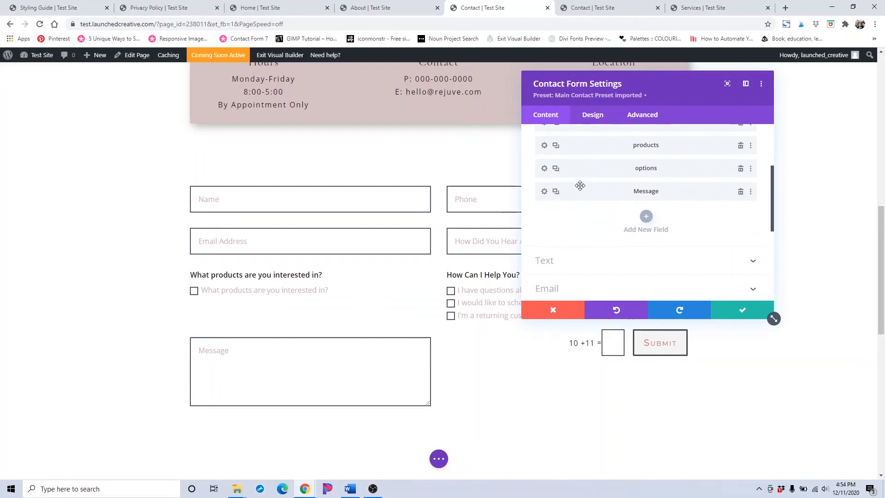
left_click(604, 266)
left_click(597, 243)
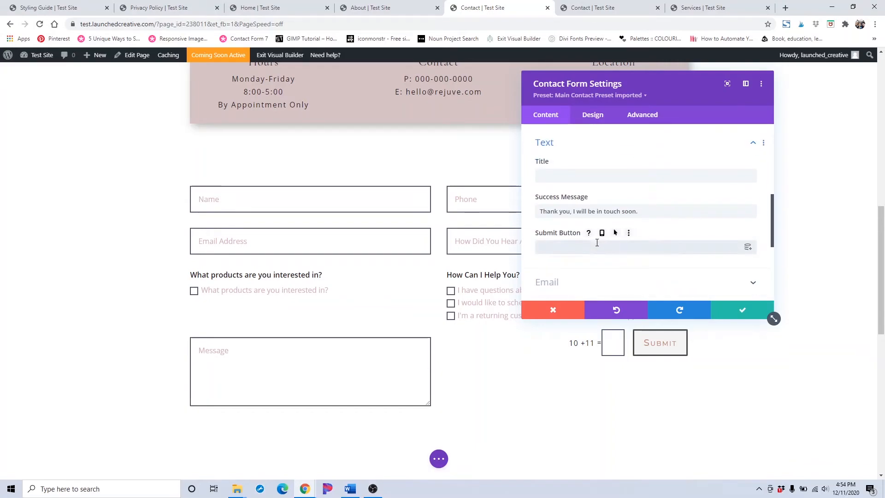
type("Click Me")
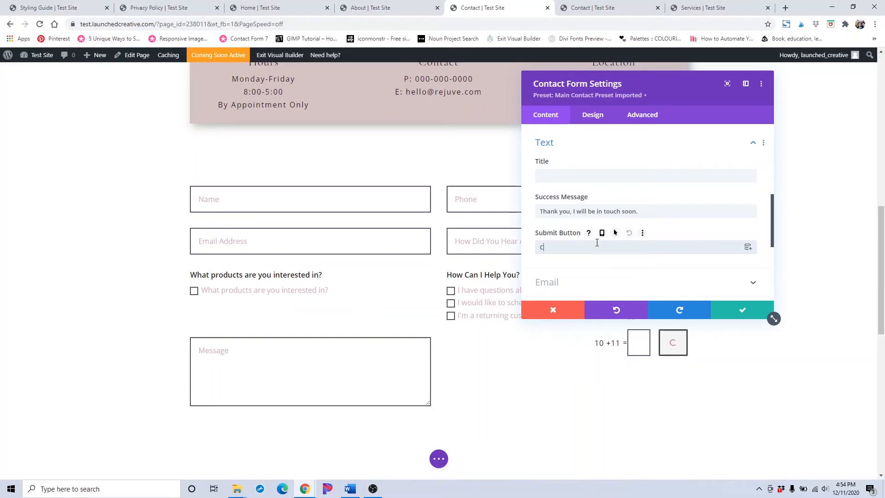
key("BackSpace")
key("BackSpace")
key("BackSpace")
key("BackSpace")
key("BackSpace")
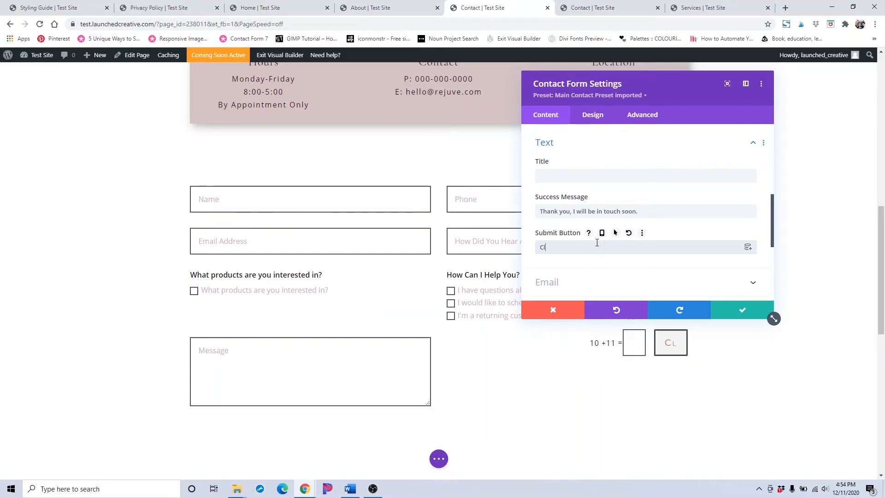
type("Let's")
type(" Do Thi")
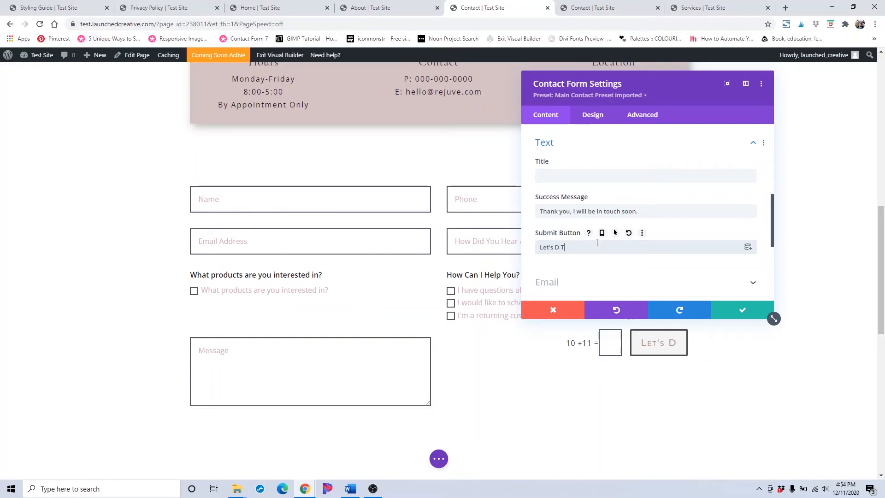
type("s")
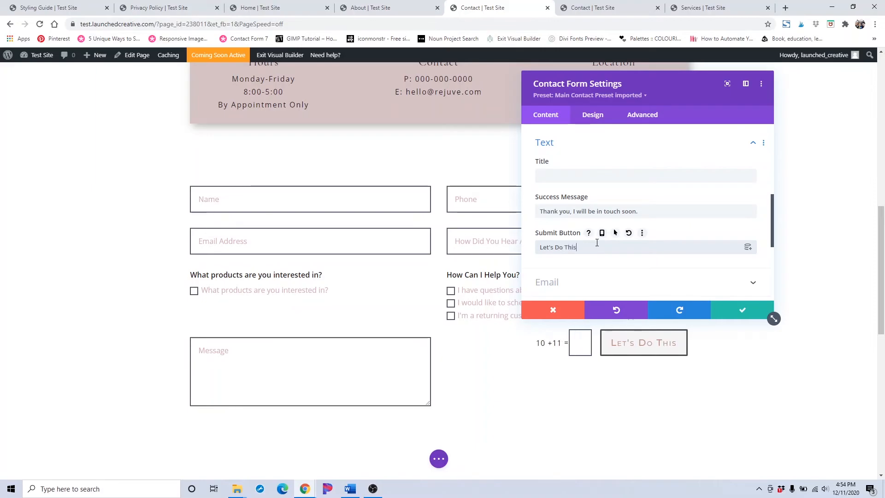
left_click(736, 315)
- Try saved colors on the Happy Clients text block's background, set it to the saved dark slate color and save the module
scroll(671, 331, "down", 5)
scroll(671, 306, "down", 2)
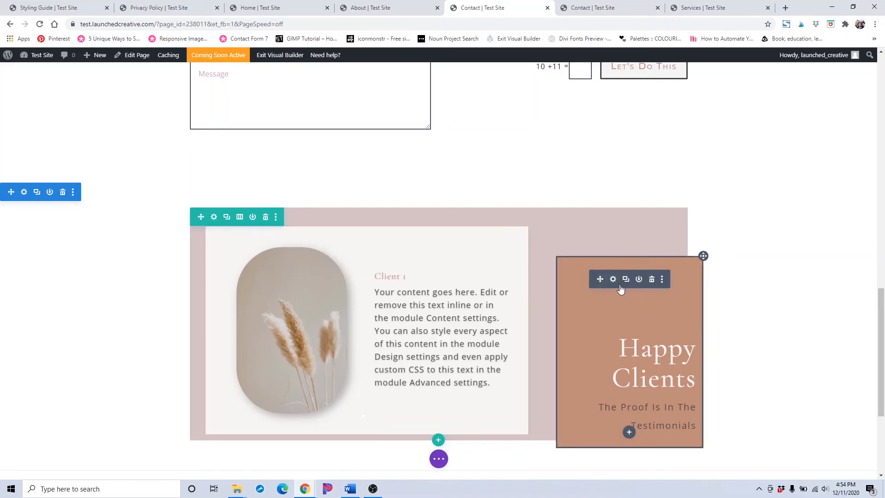
left_click(612, 279)
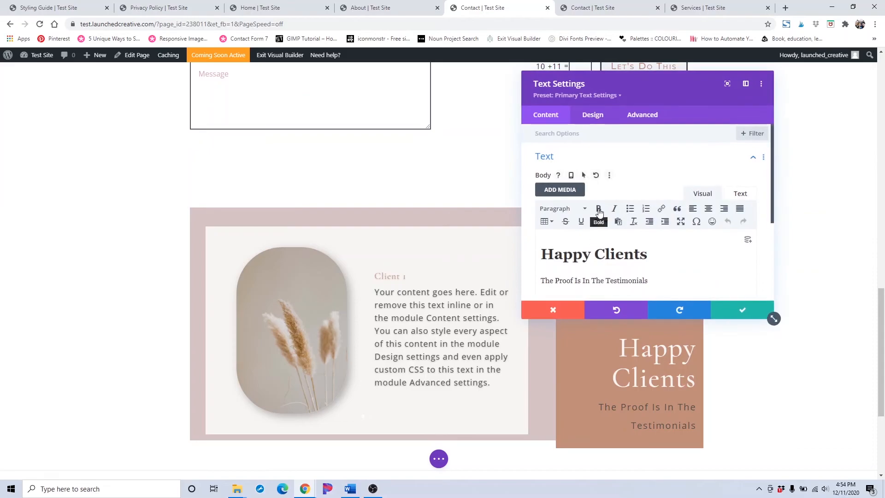
scroll(599, 217, "down", 4)
left_click(615, 223)
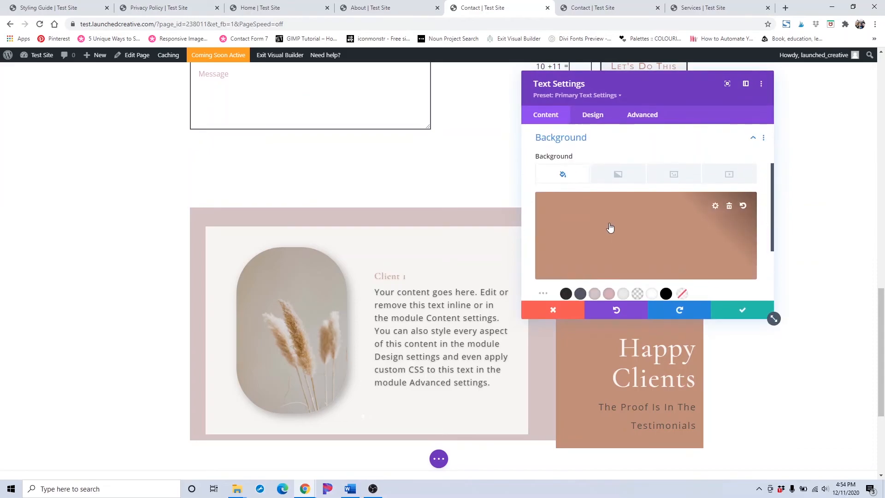
left_click(581, 294)
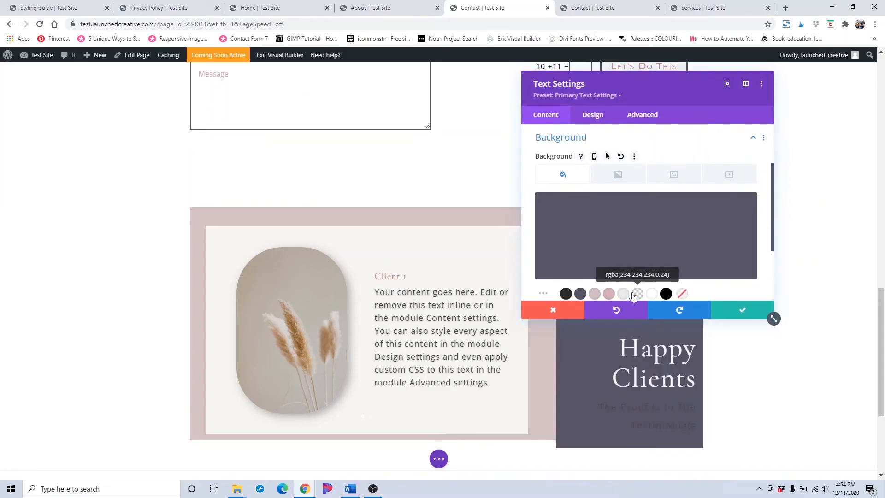
left_click(610, 294)
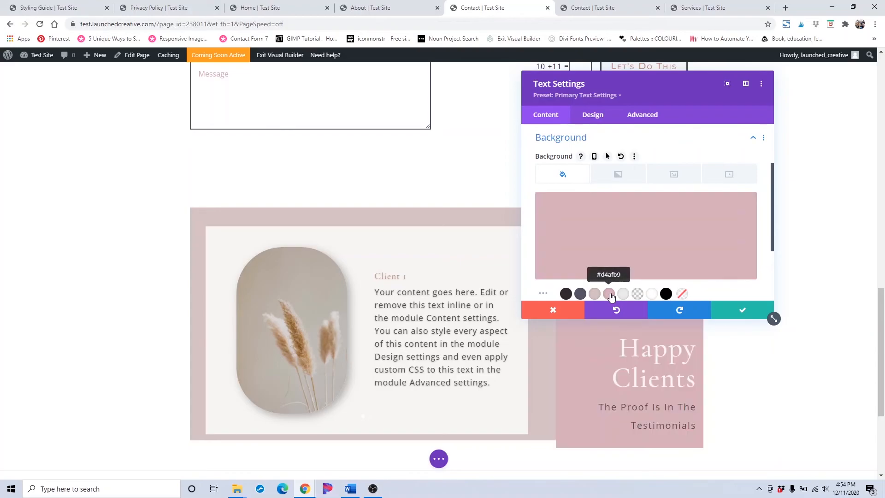
left_click(566, 294)
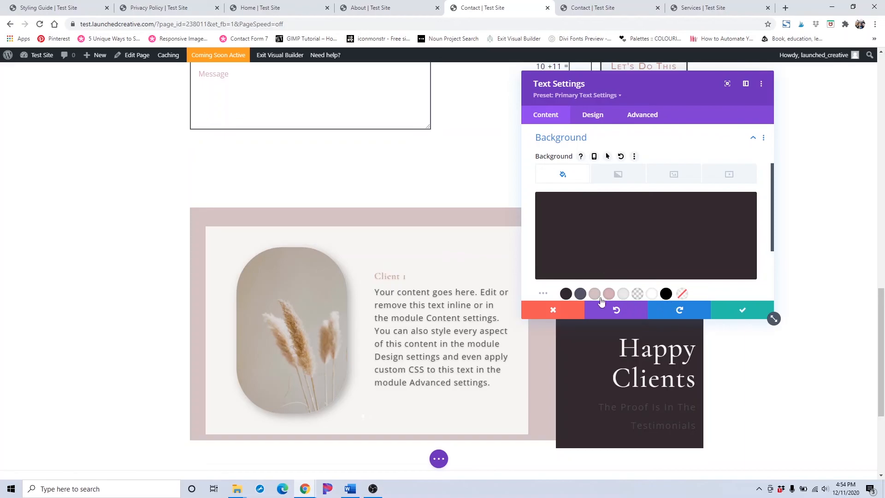
left_click(580, 294)
left_click(736, 310)
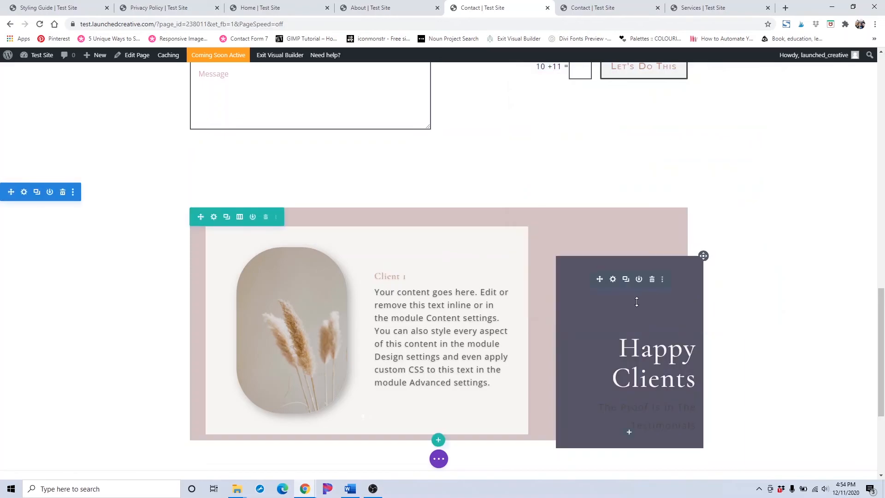
left_click(613, 279)
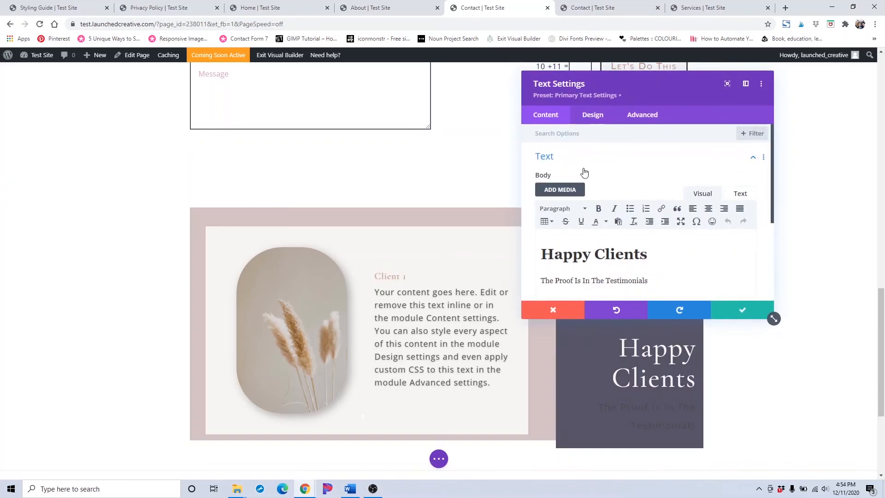
scroll(585, 174, "down", 2)
left_click(732, 312)
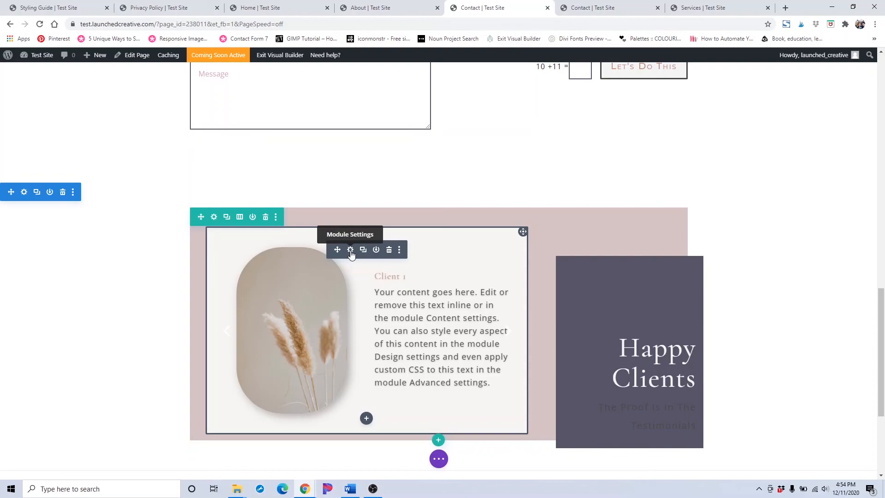
- Apply the "Testimonial Slider imported" preset to the client testimonial slider
left_click(350, 250)
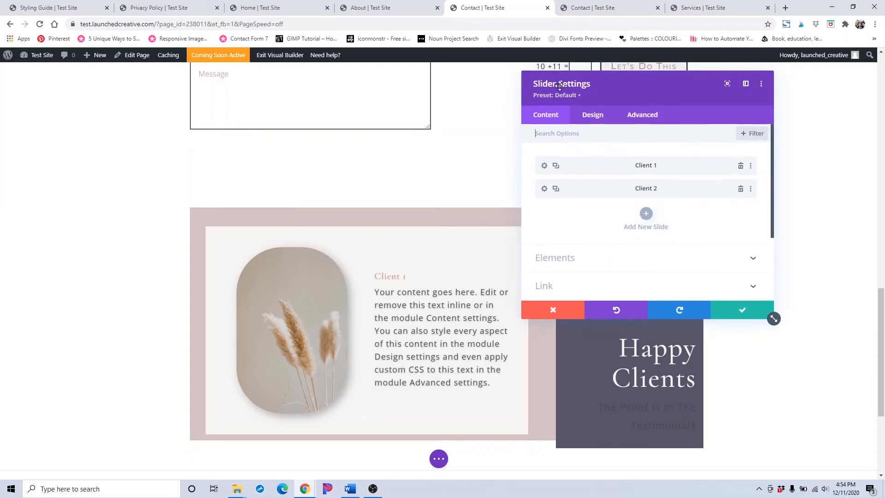
left_click(571, 97)
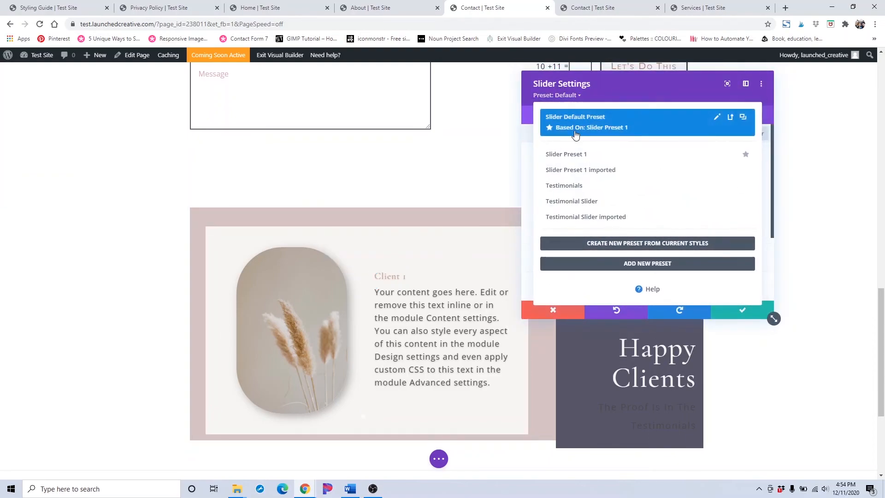
left_click(594, 221)
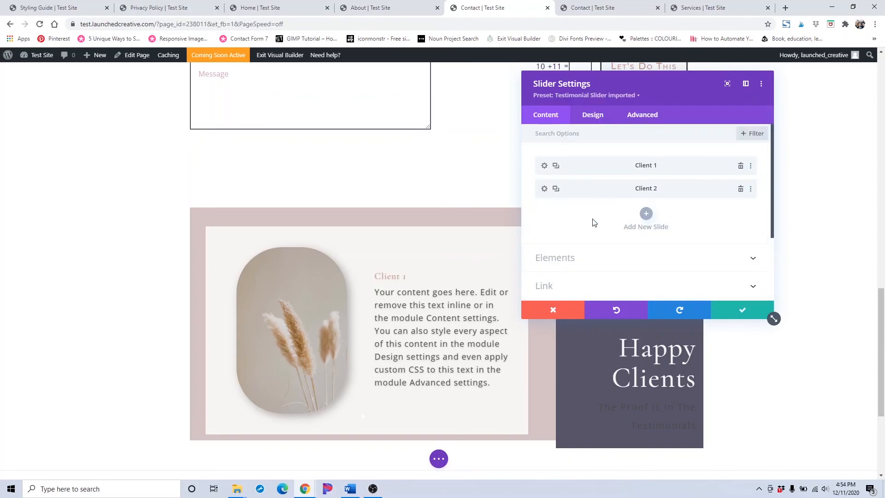
- Look through the Client 1 slide's content, its image border and box shadow settings, and its available presets
left_click(544, 166)
scroll(598, 172, "down", 5)
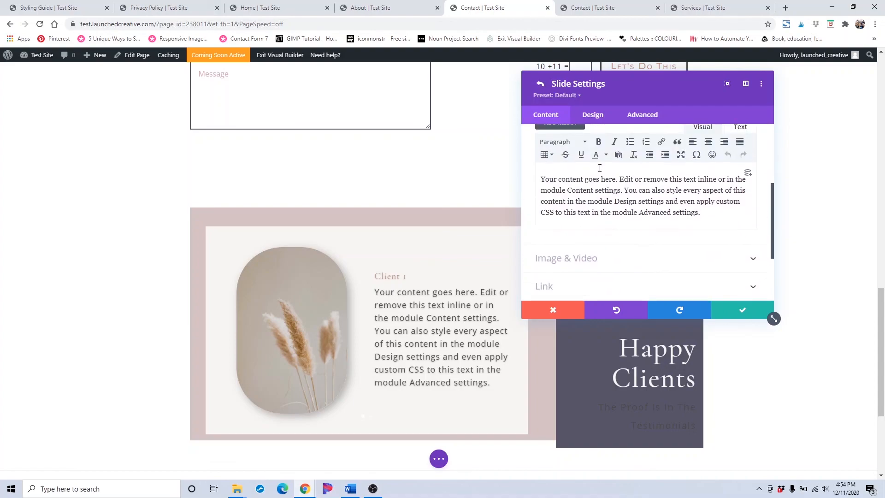
scroll(619, 189, "up", 5)
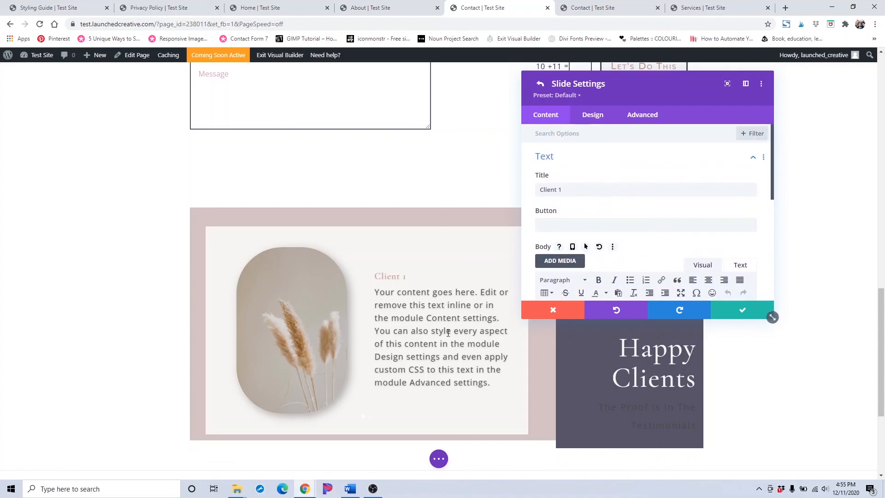
left_click(590, 118)
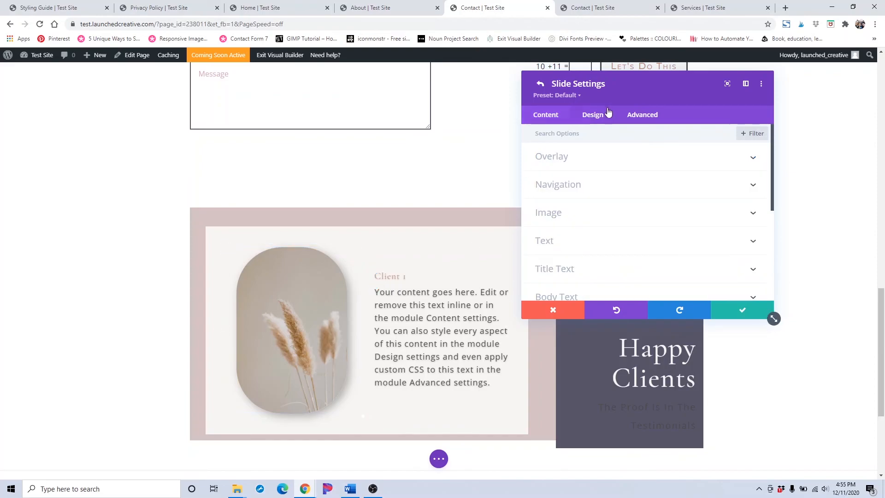
left_click(570, 222)
scroll(570, 221, "down", 5)
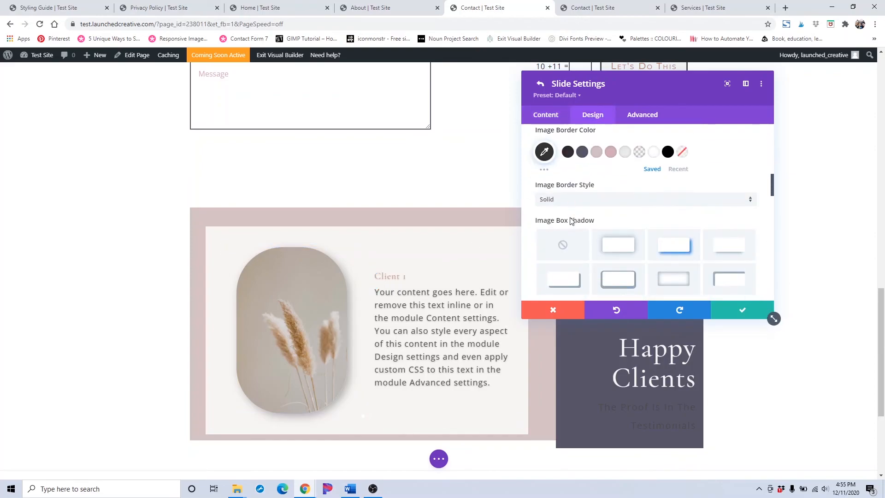
left_click(559, 272)
scroll(576, 222, "down", 5)
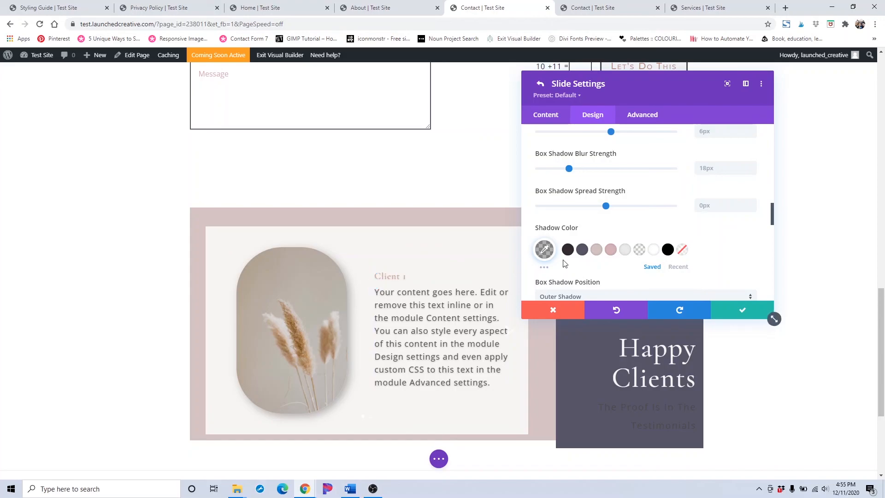
left_click(566, 96)
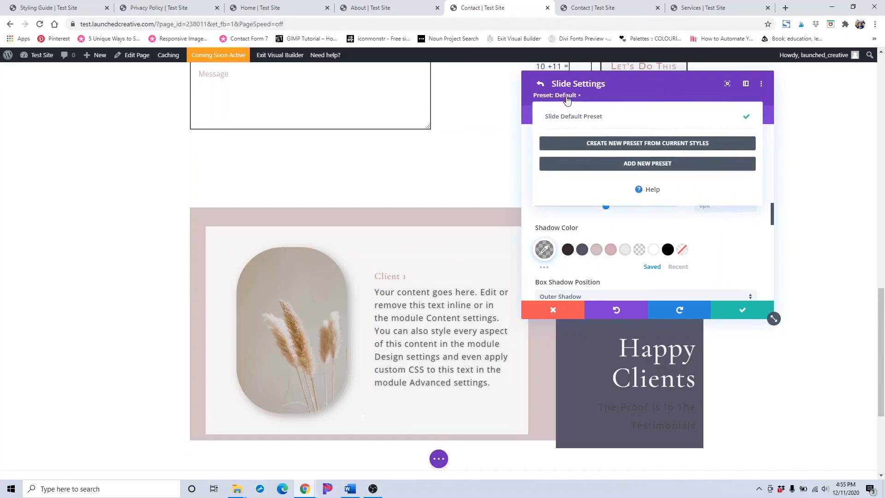
left_click(744, 268)
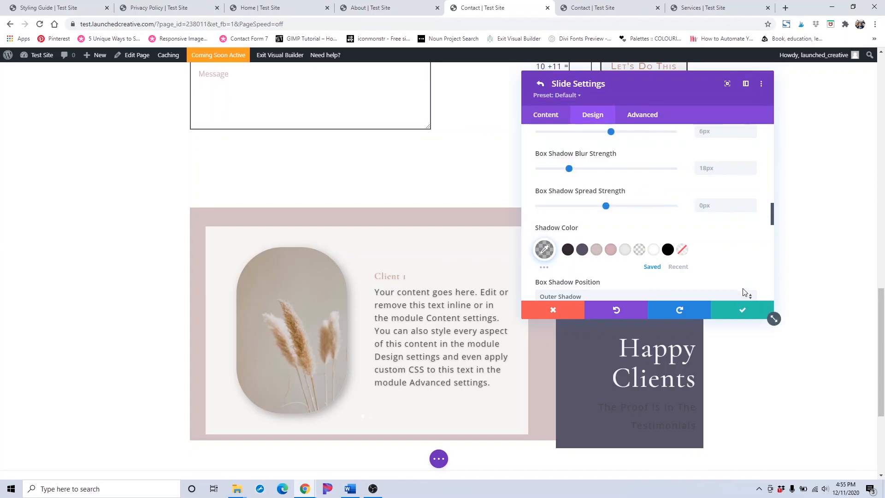
- Review the Client 1 slide's content settings, and save and close the slide and slider settings
left_click(548, 115)
left_click(584, 155)
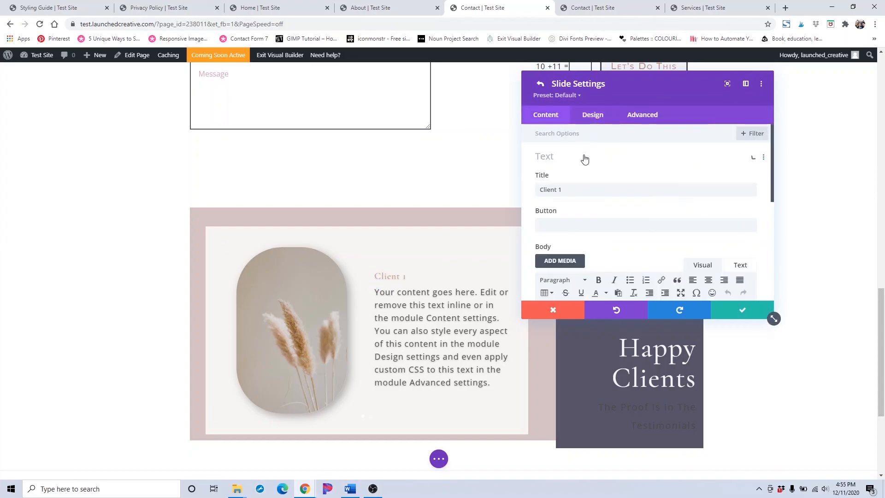
scroll(631, 272, "down", 5)
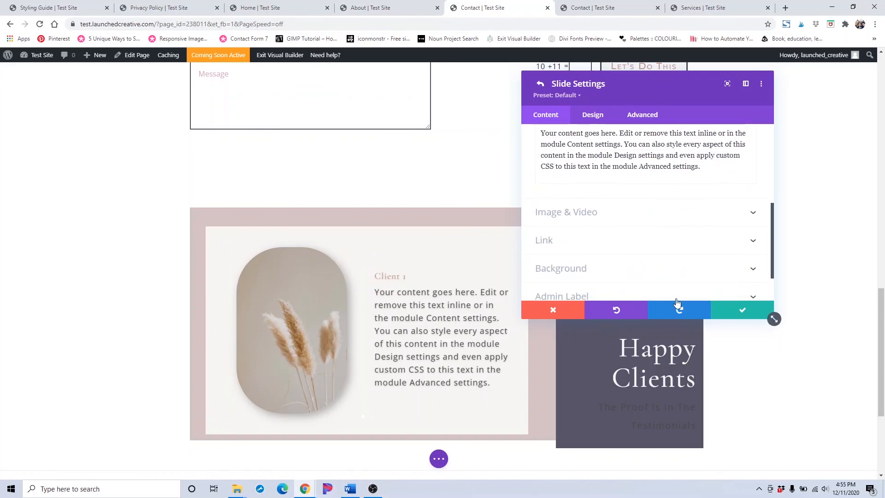
left_click(728, 314)
left_click(738, 310)
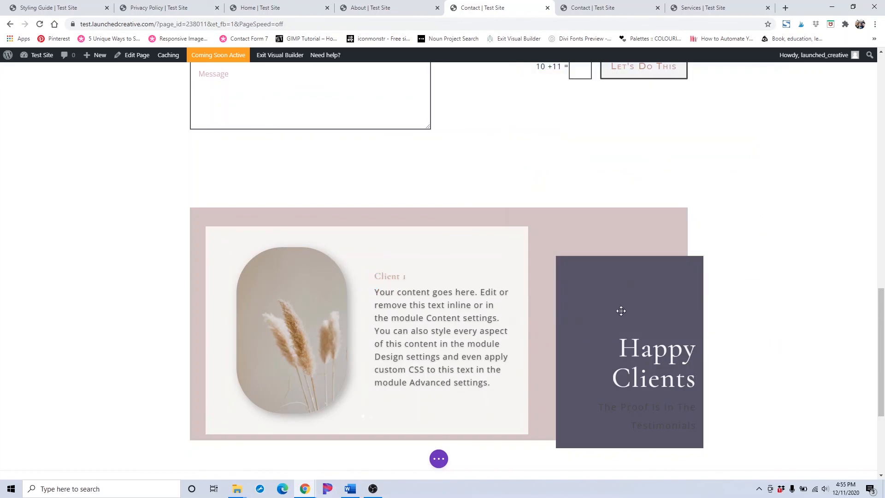
- Expand the builder's page-level controls on the Contact page
scroll(495, 321, "down", 4)
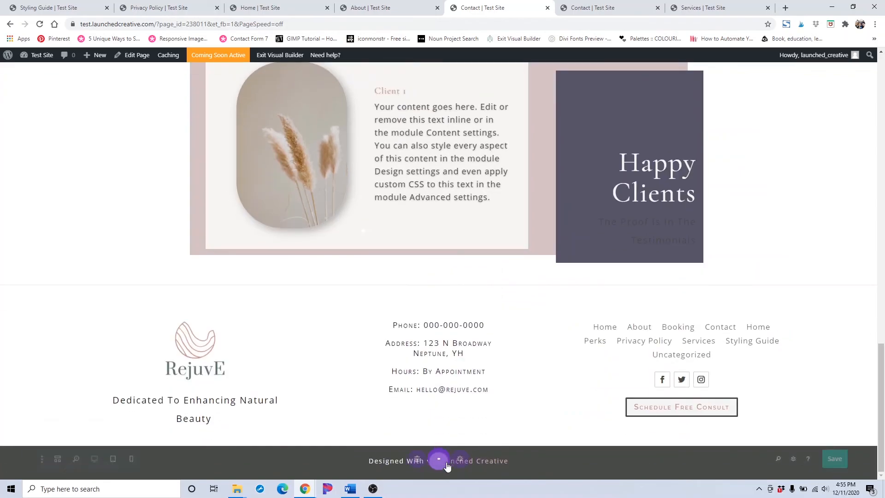
left_click(439, 461)
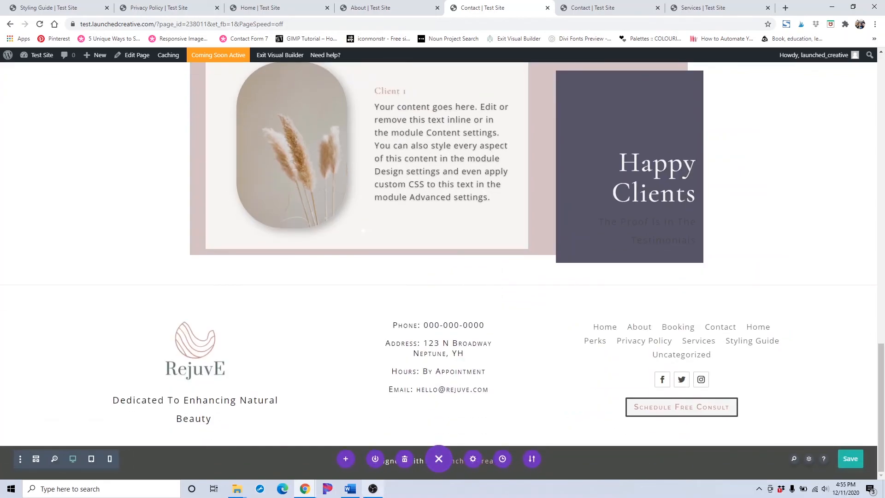